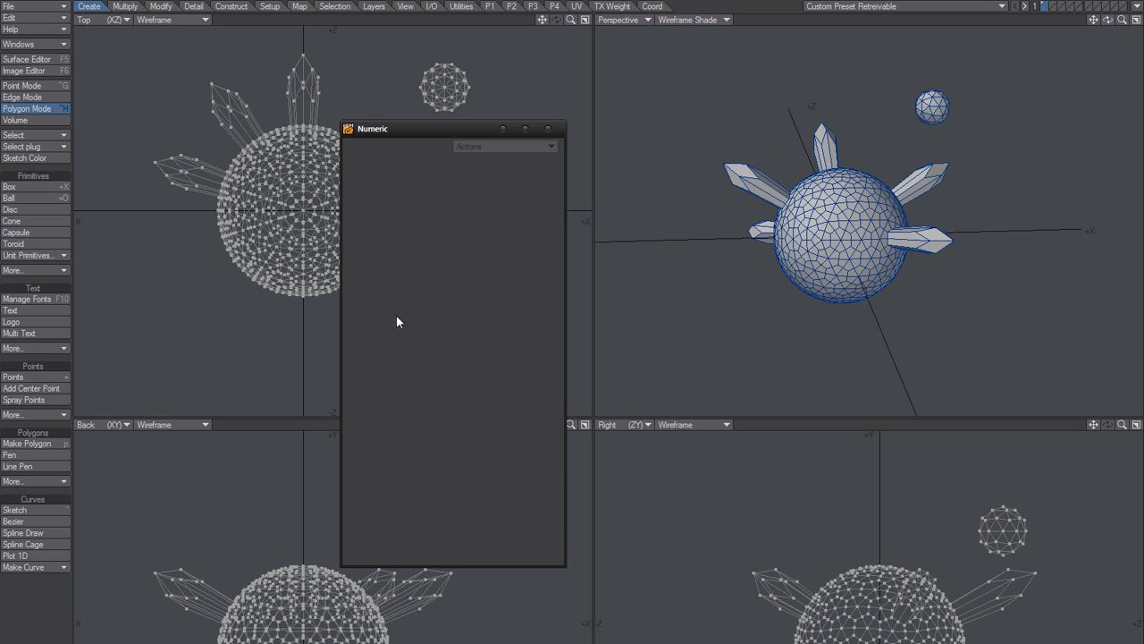
Step: Close the Numeric window and examine the spiked sphere and small ball from several angles
click(551, 127)
alt+drag(889, 196, 860, 224)
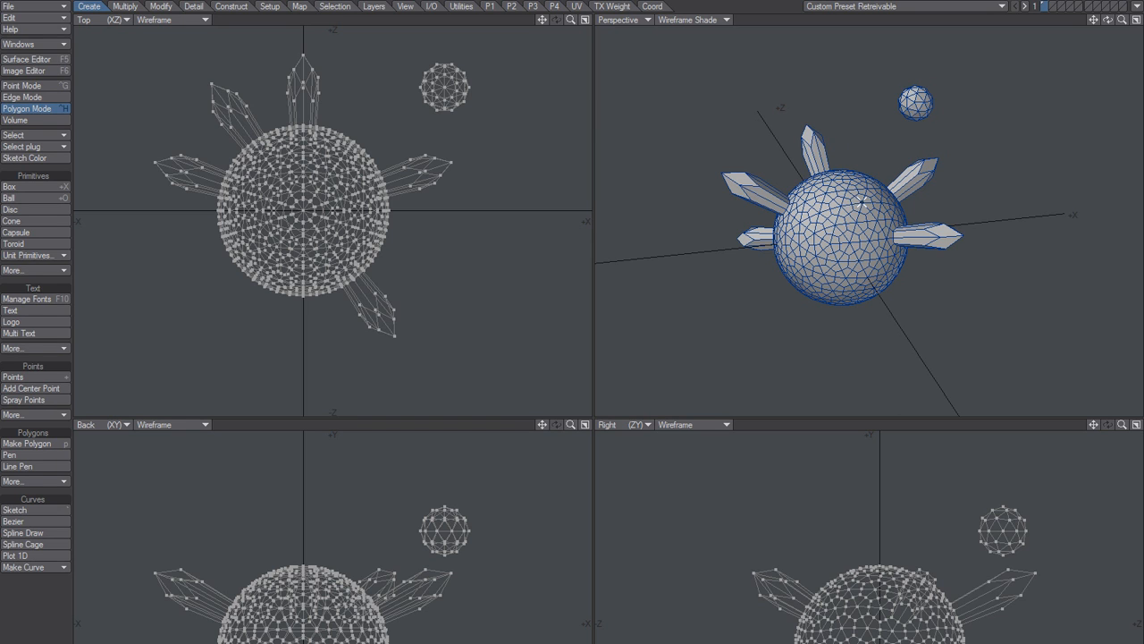
alt+drag(863, 205, 857, 204)
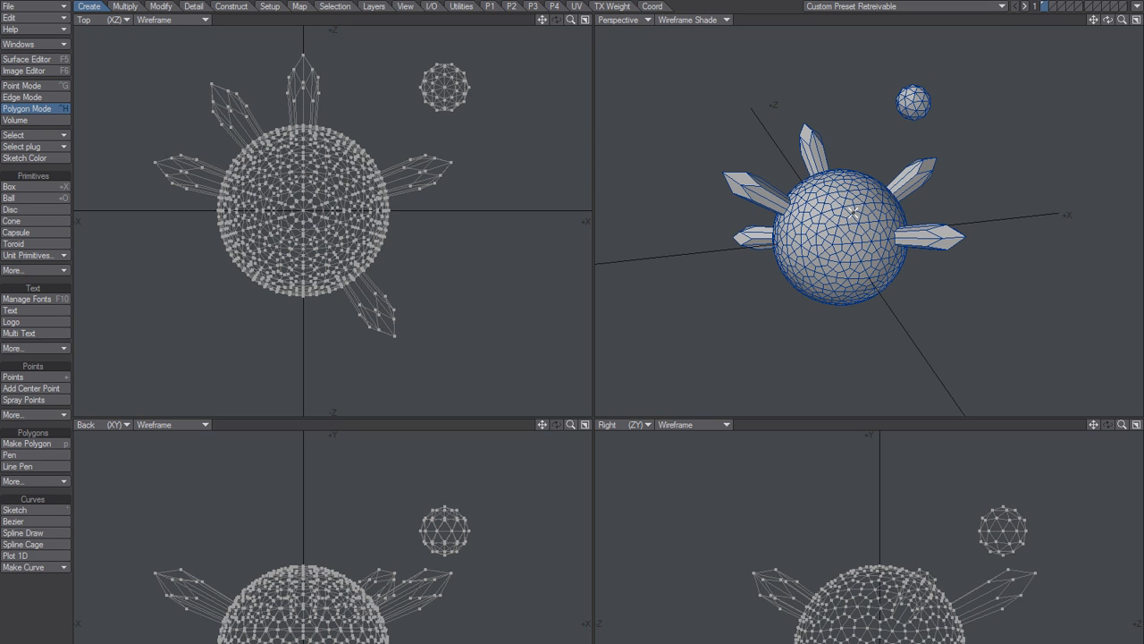
alt+drag(853, 210, 809, 276)
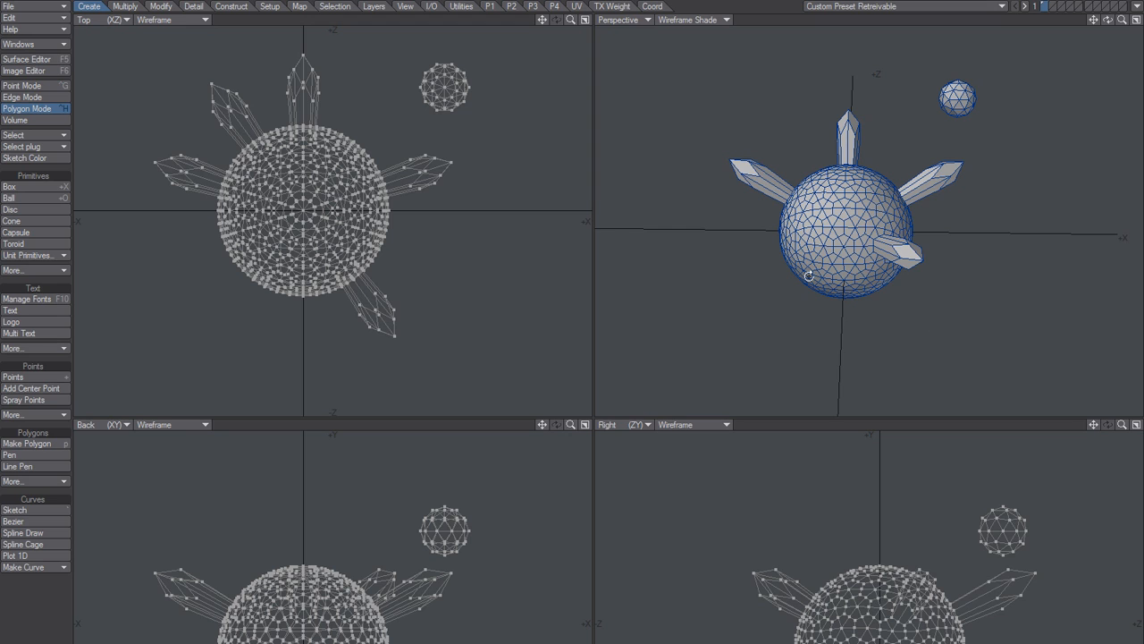
alt+drag(809, 276, 886, 271)
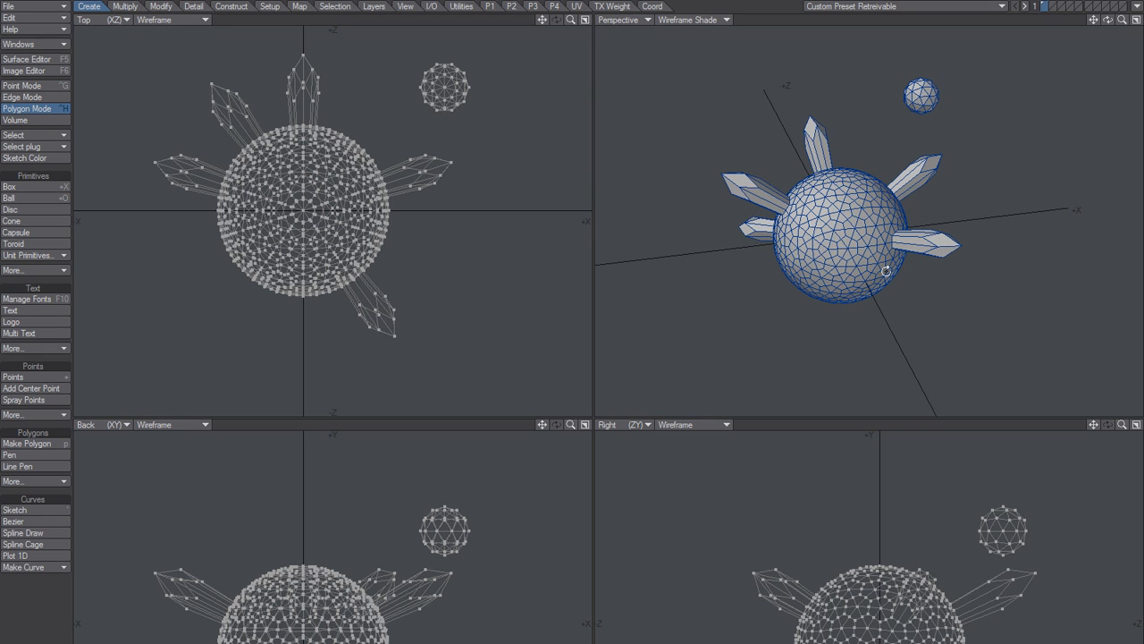
key(n)
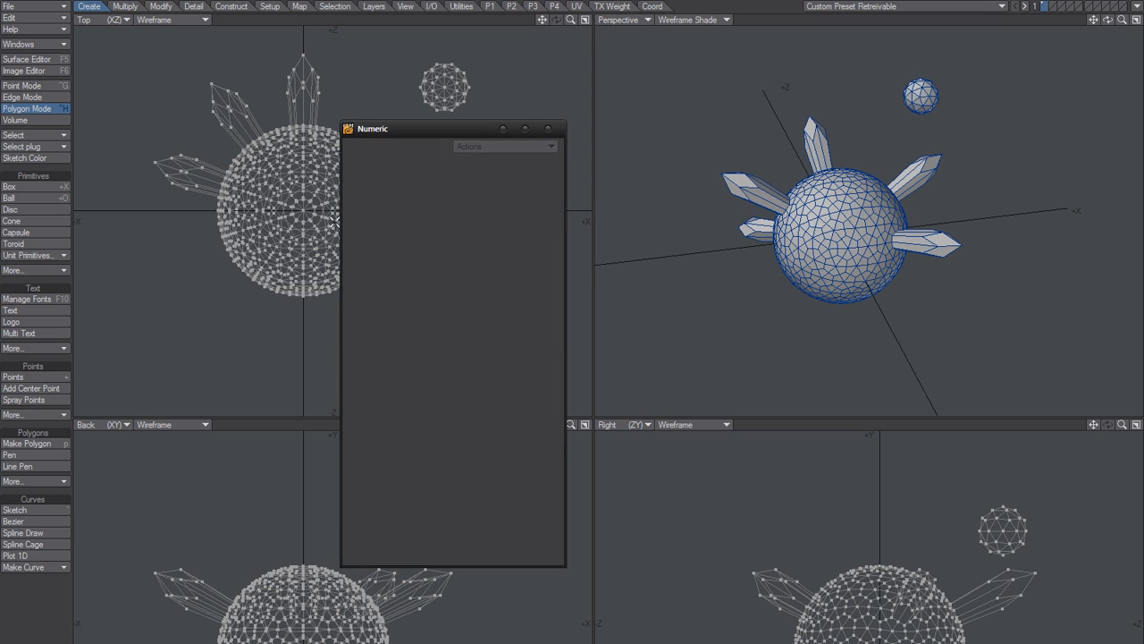
click(550, 129)
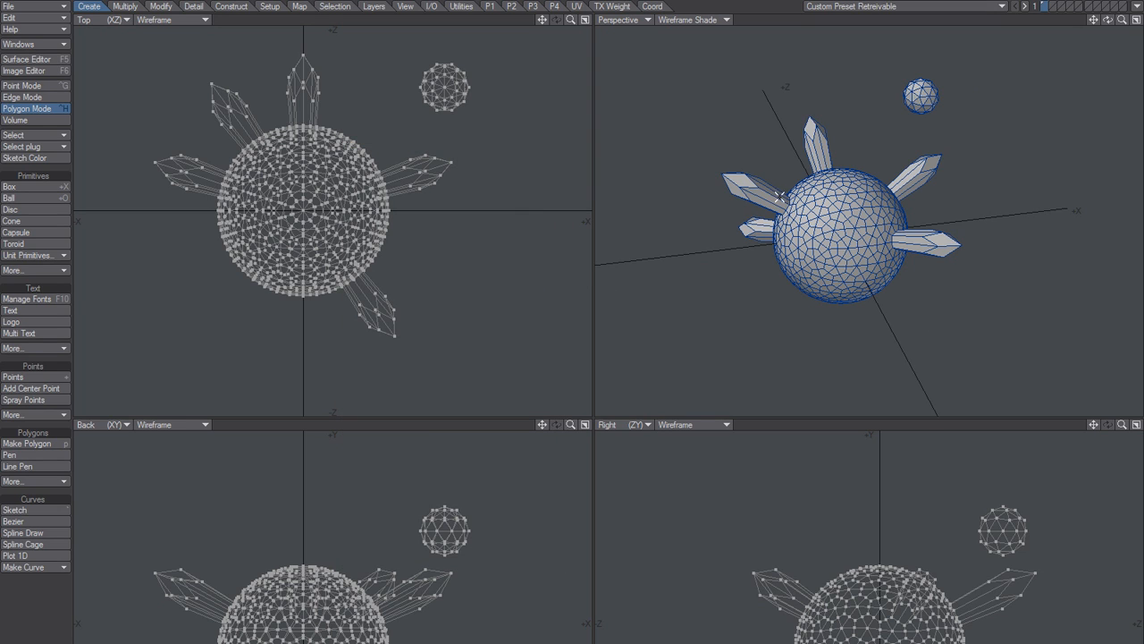
click(949, 240)
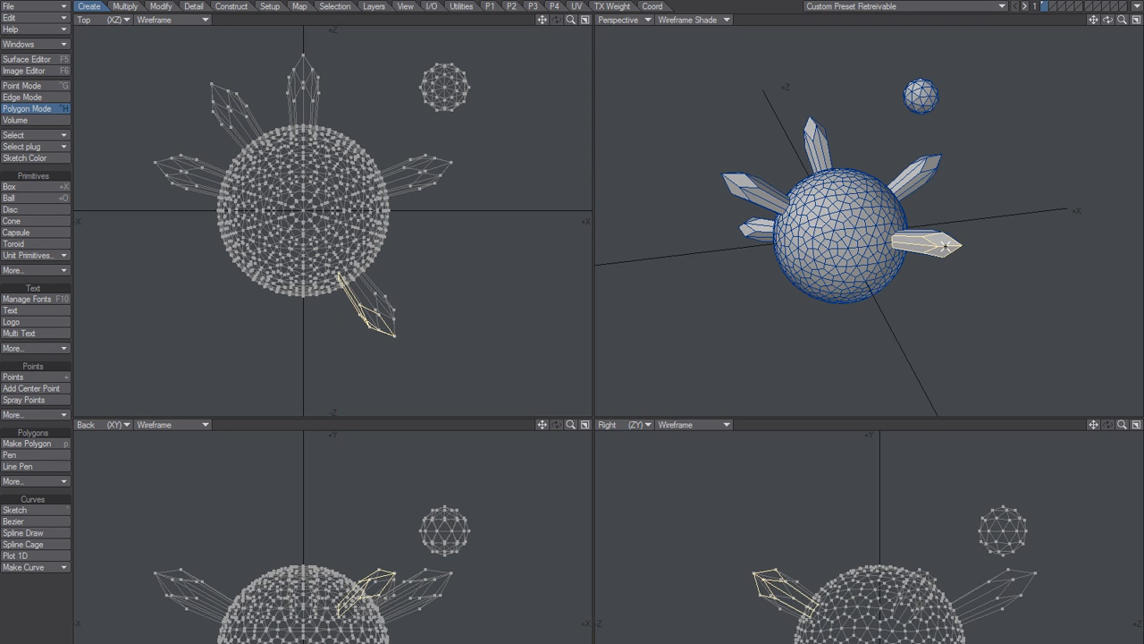
click(932, 172)
key(slash)
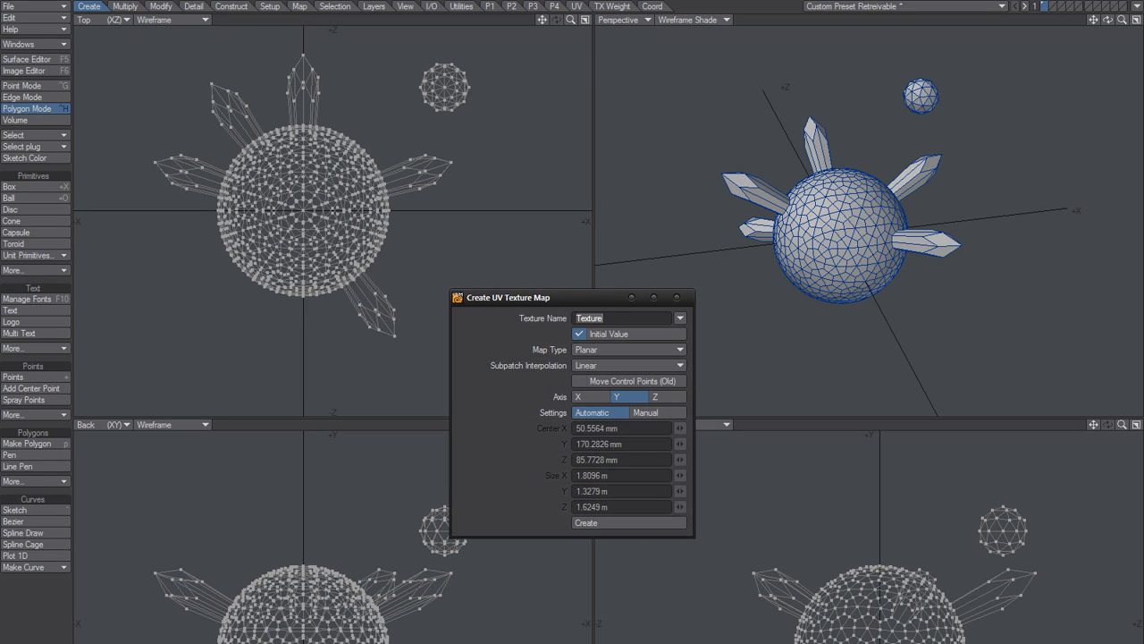
click(606, 527)
click(676, 296)
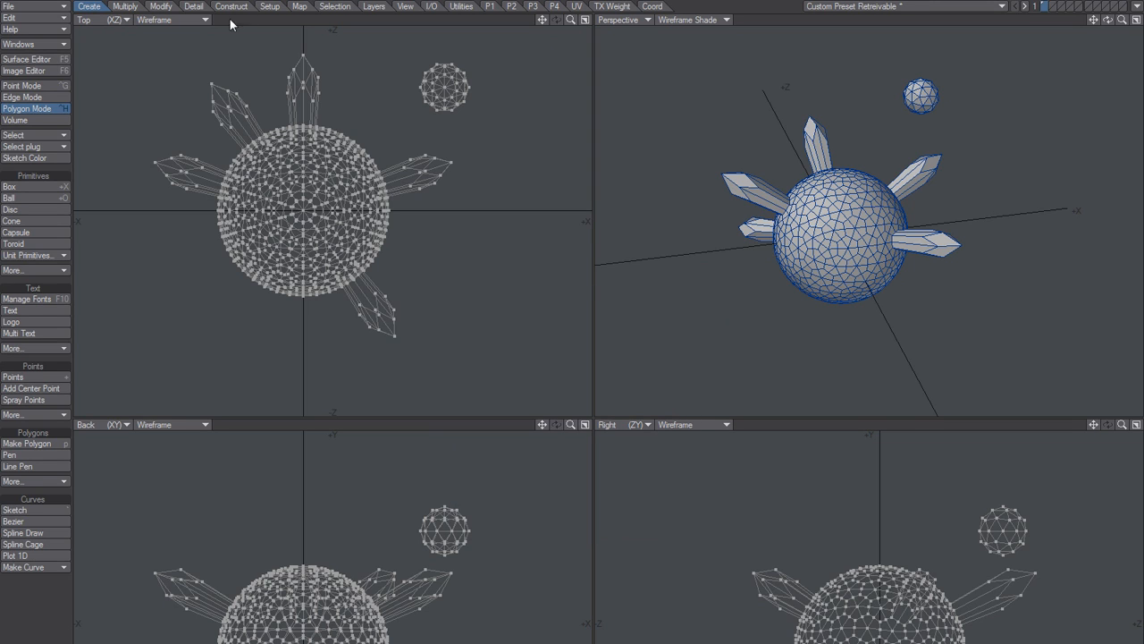
Step: In point mode, select a line of points down the large sphere and another across the small ball
click(577, 6)
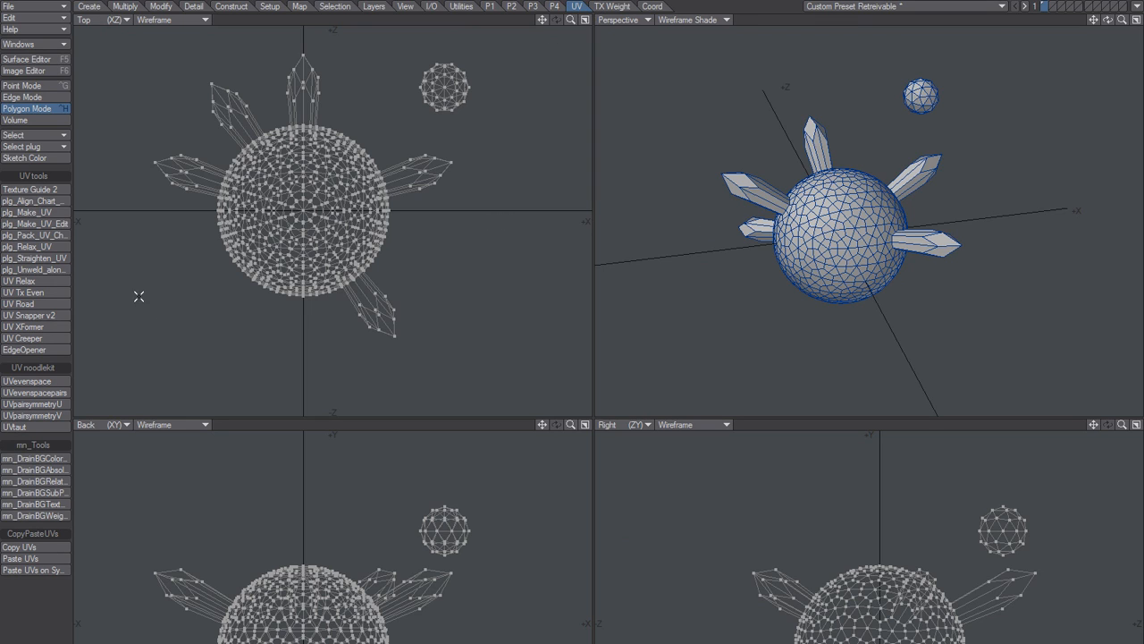
key(ctrl+g)
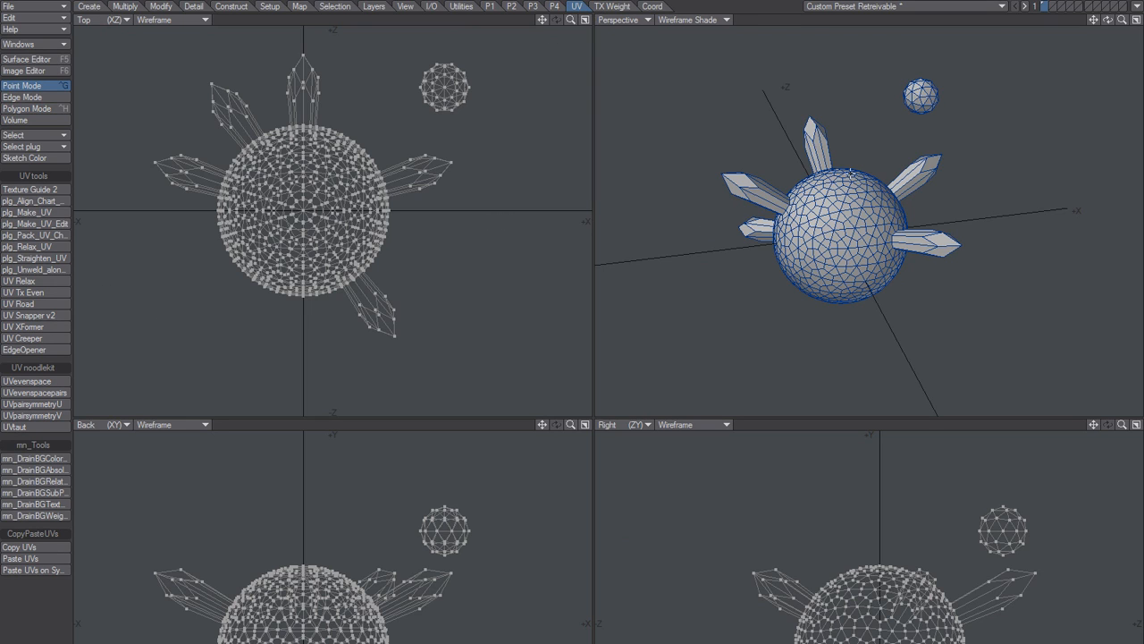
drag(847, 170, 888, 309)
drag(930, 99, 927, 113)
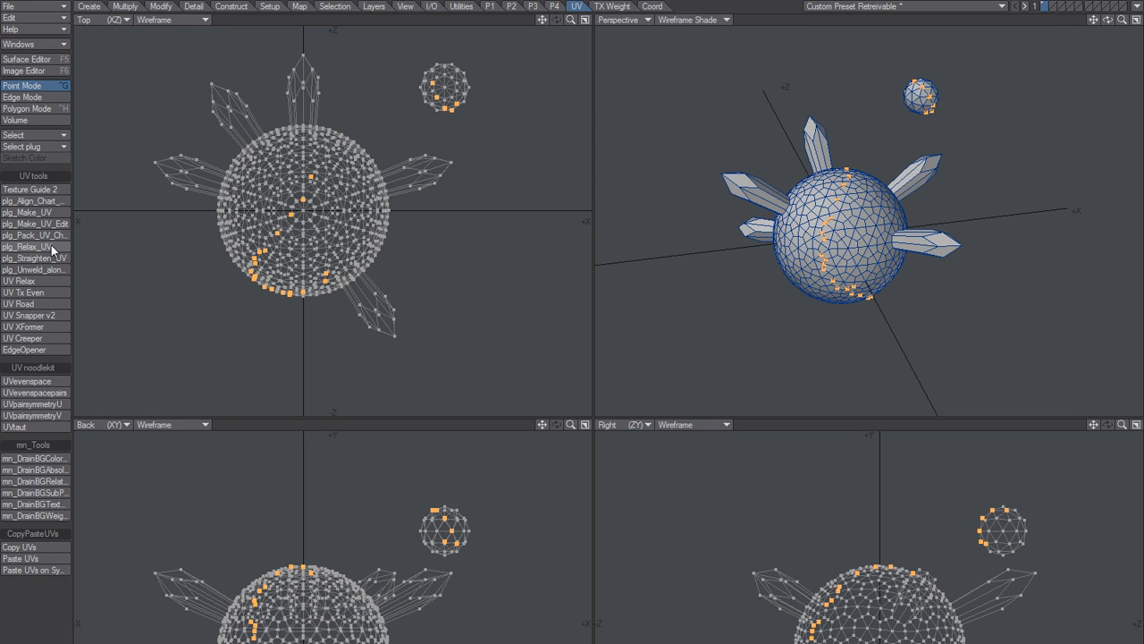
Step: Try to generate a UV map from the selected points with plg_Make_UV_Edit
click(41, 213)
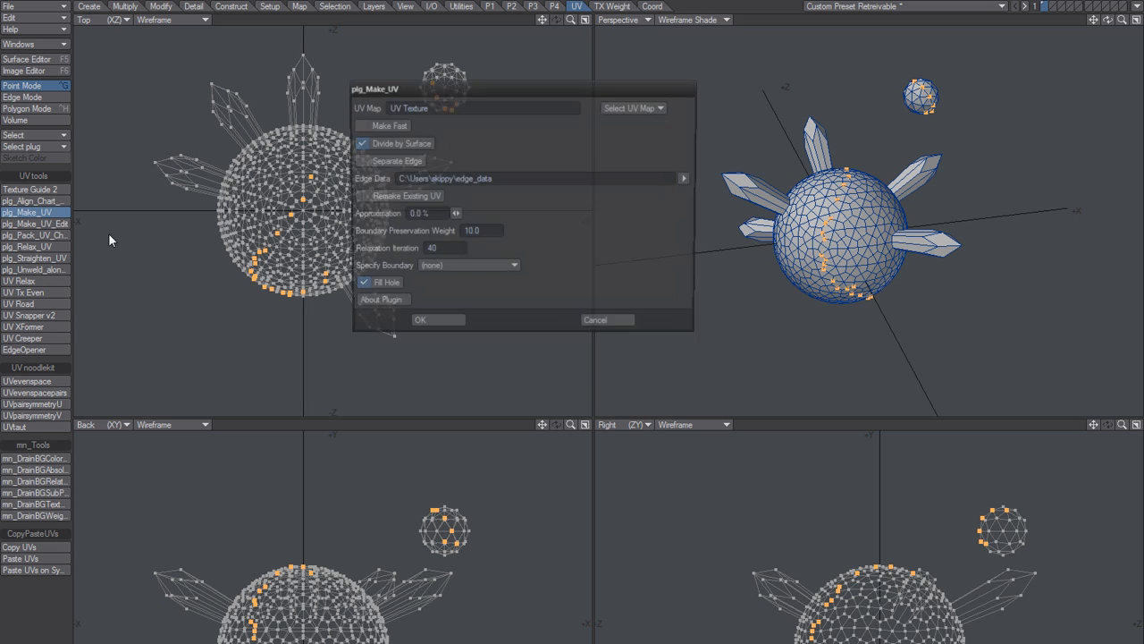
click(604, 323)
click(50, 224)
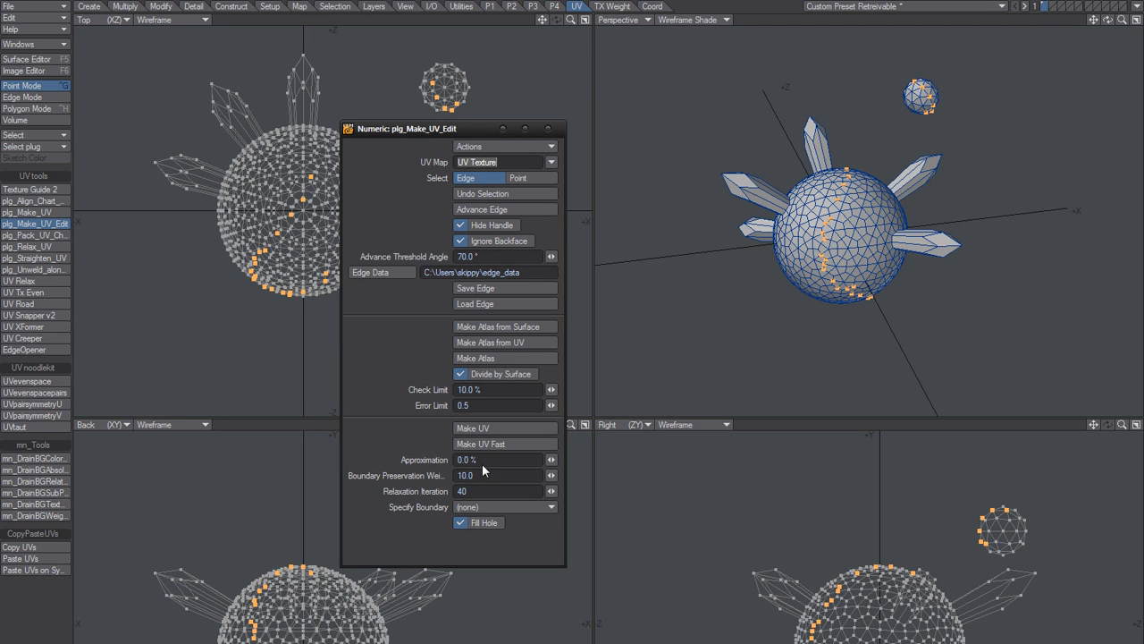
click(490, 430)
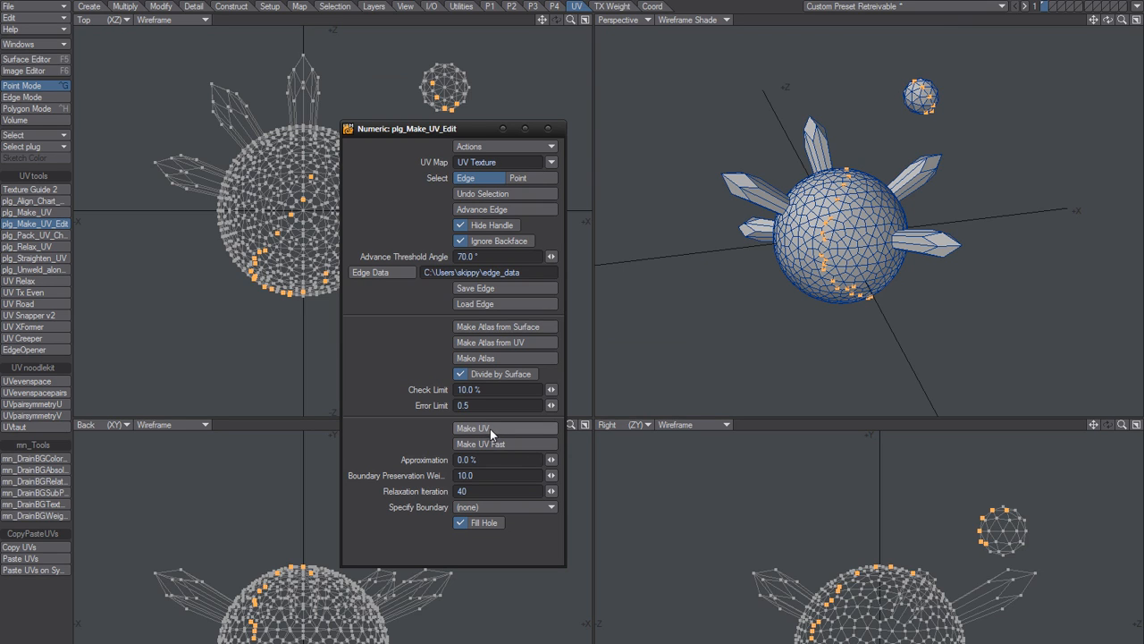
Step: Switch the Top viewport to the UV Texture view and frame its UV area clear of the tool's settings window
click(118, 19)
click(114, 100)
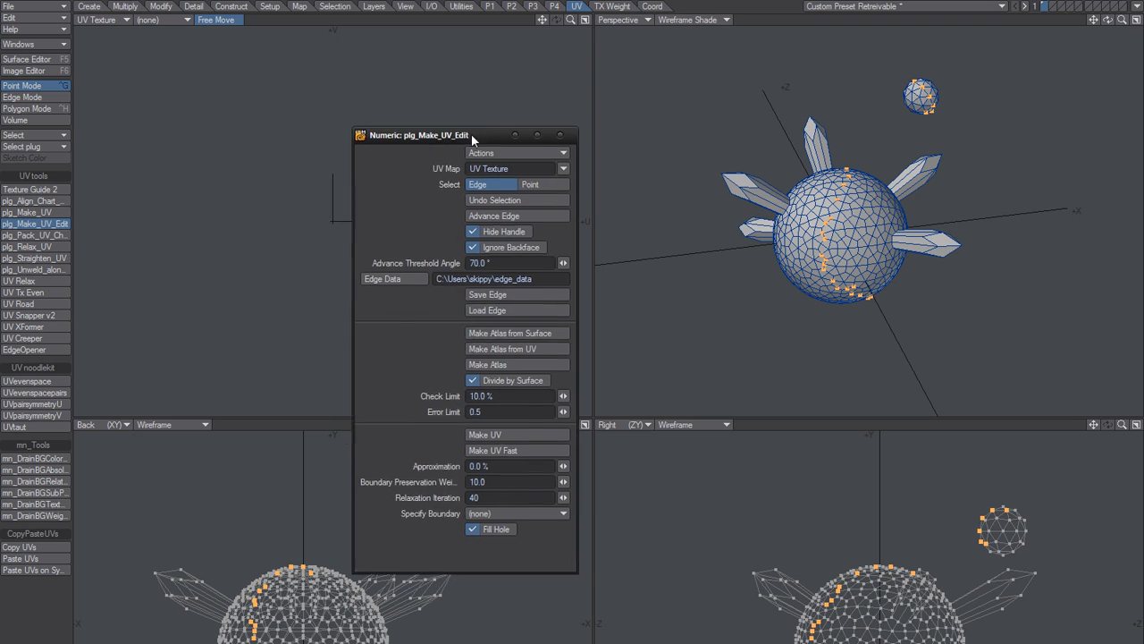
drag(471, 131, 584, 157)
ctrl+alt+drag(437, 189, 392, 207)
alt+drag(392, 207, 285, 354)
ctrl+alt+drag(350, 256, 347, 278)
alt+drag(347, 278, 413, 233)
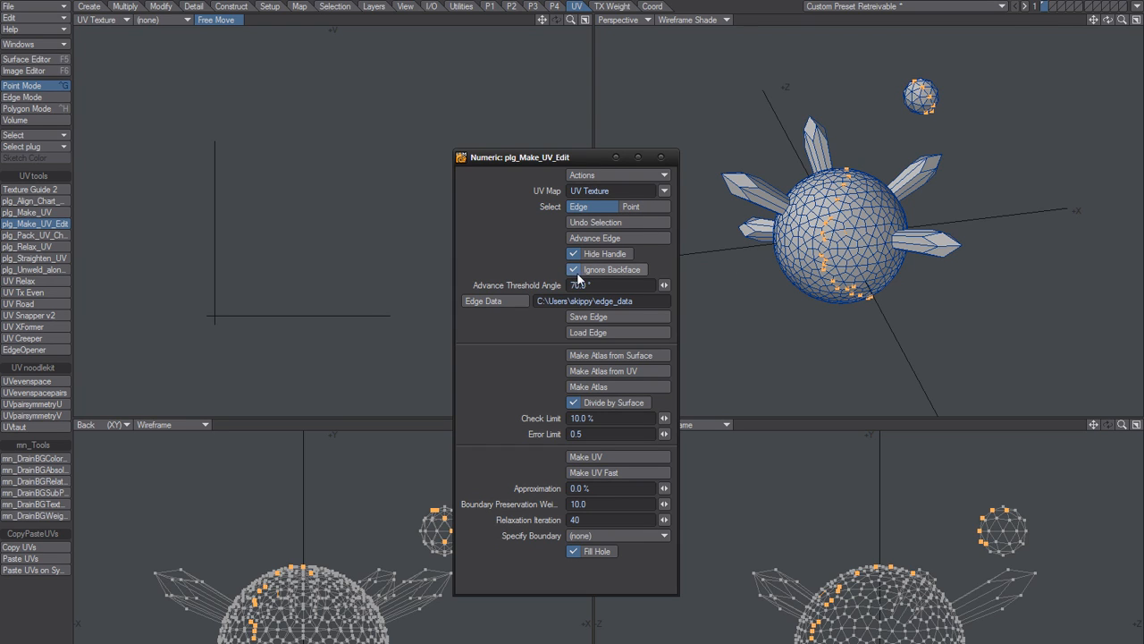
Step: Clear the point selection, restart plg_Make_UV_Edit with Point selection, and mark a seam down the large sphere
key(space)
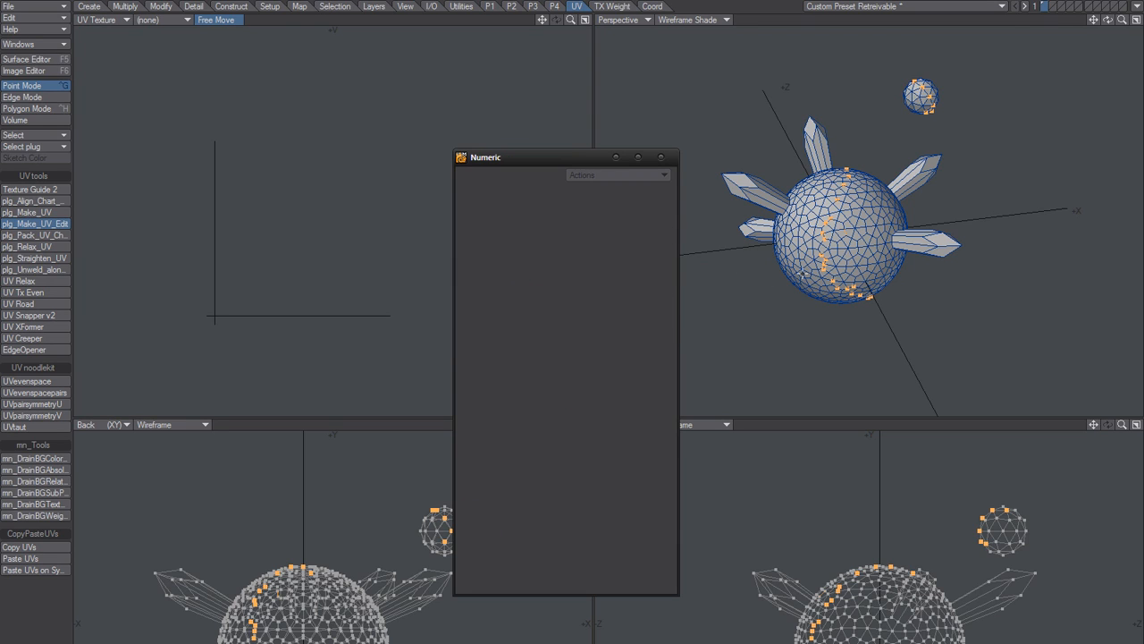
key(slash)
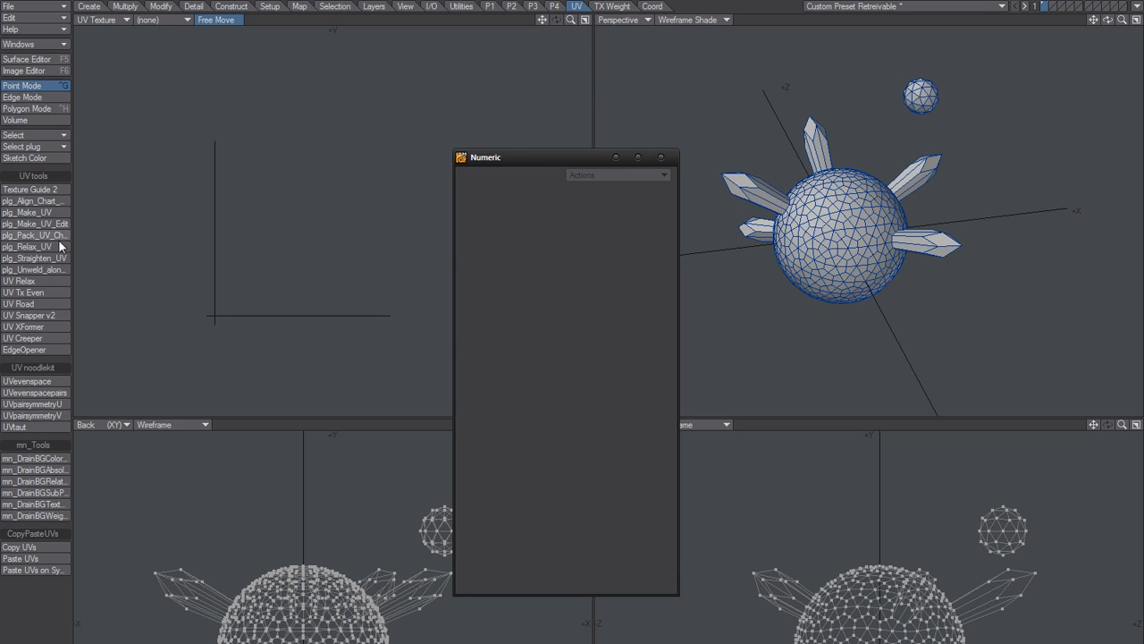
click(41, 224)
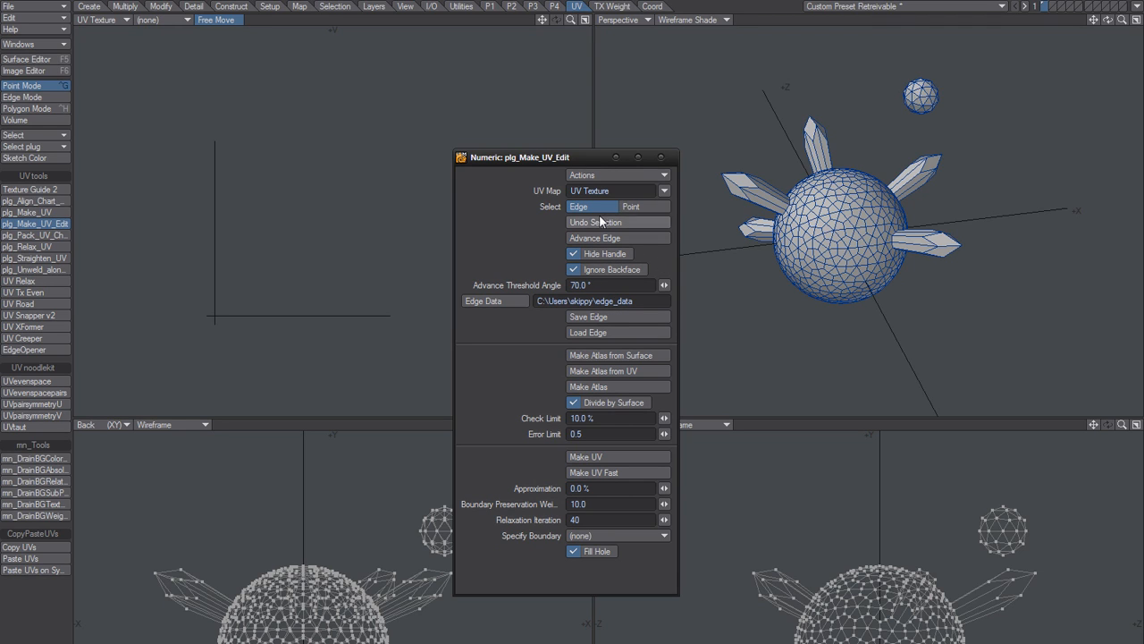
click(644, 208)
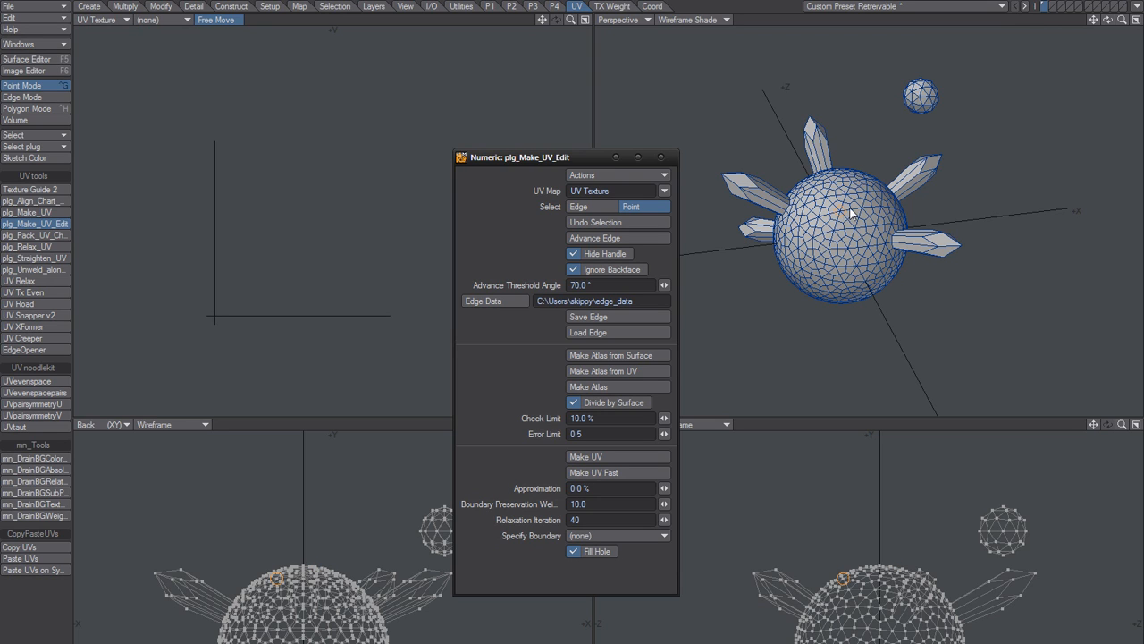
click(843, 208)
alt+drag(882, 247, 838, 243)
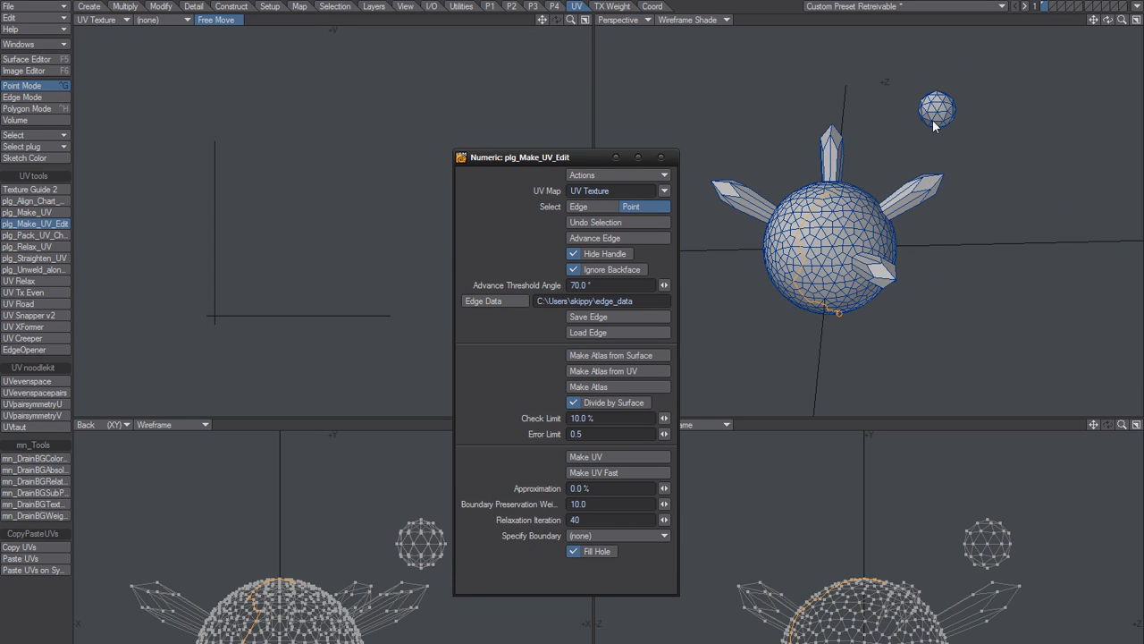
Step: Mark a second seam across the small ball from its upper part down to its underside
click(939, 100)
scroll(945, 114, up, 2)
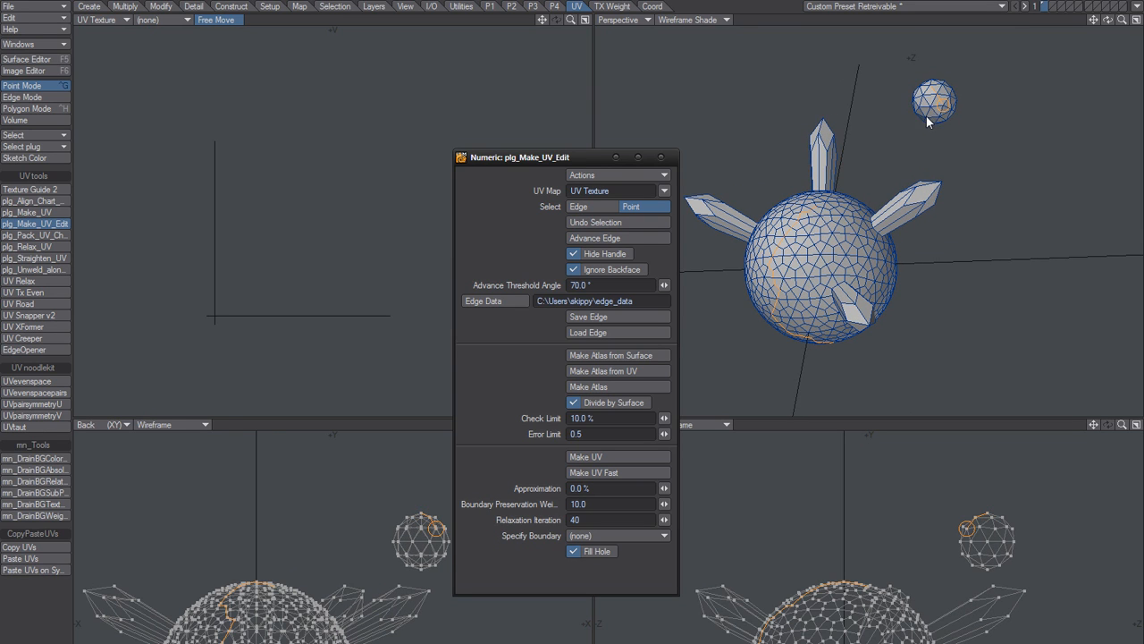
click(927, 116)
alt+drag(933, 123, 930, 126)
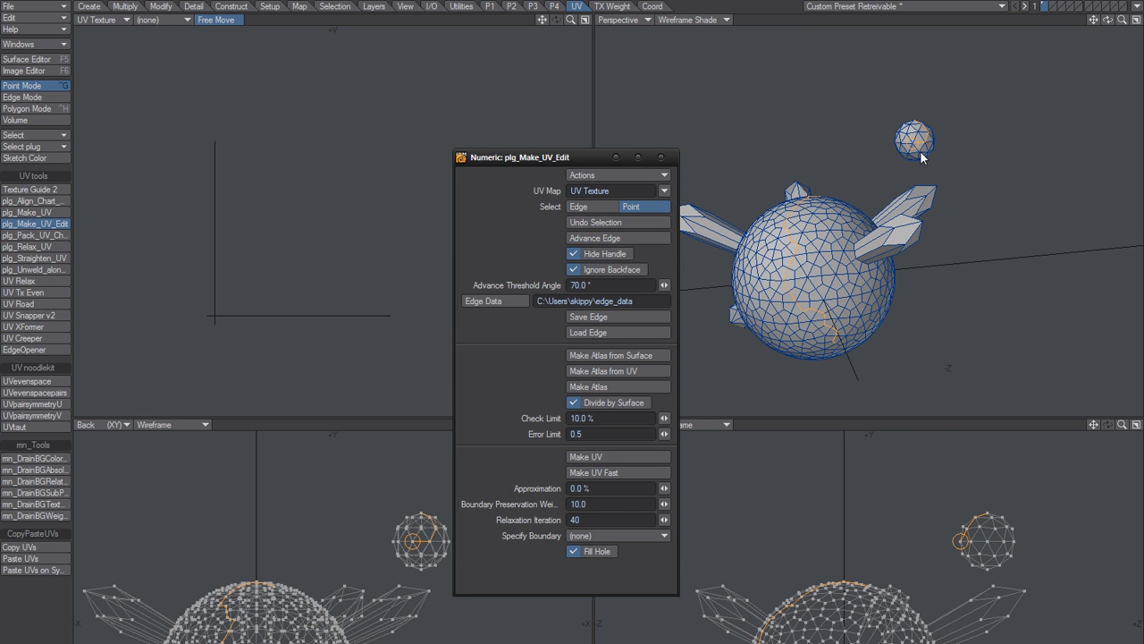
scroll(894, 165, up, 2)
alt+drag(895, 172, 848, 224)
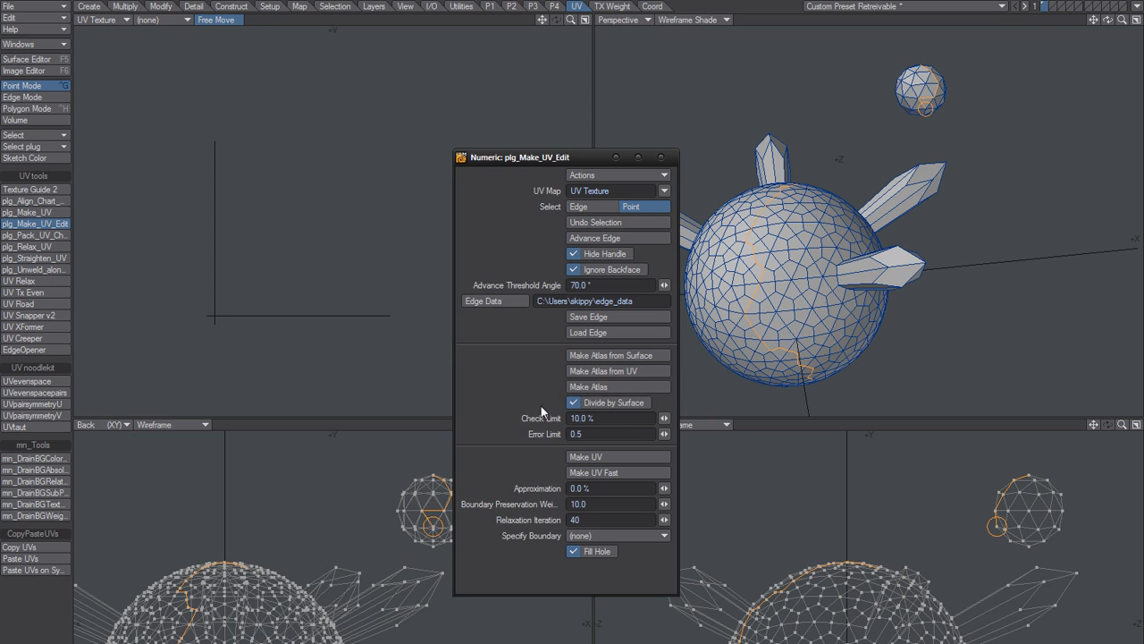
Step: Make the UV map from the marked seams, then close the settings, drop the tool and return to polygon mode
click(598, 460)
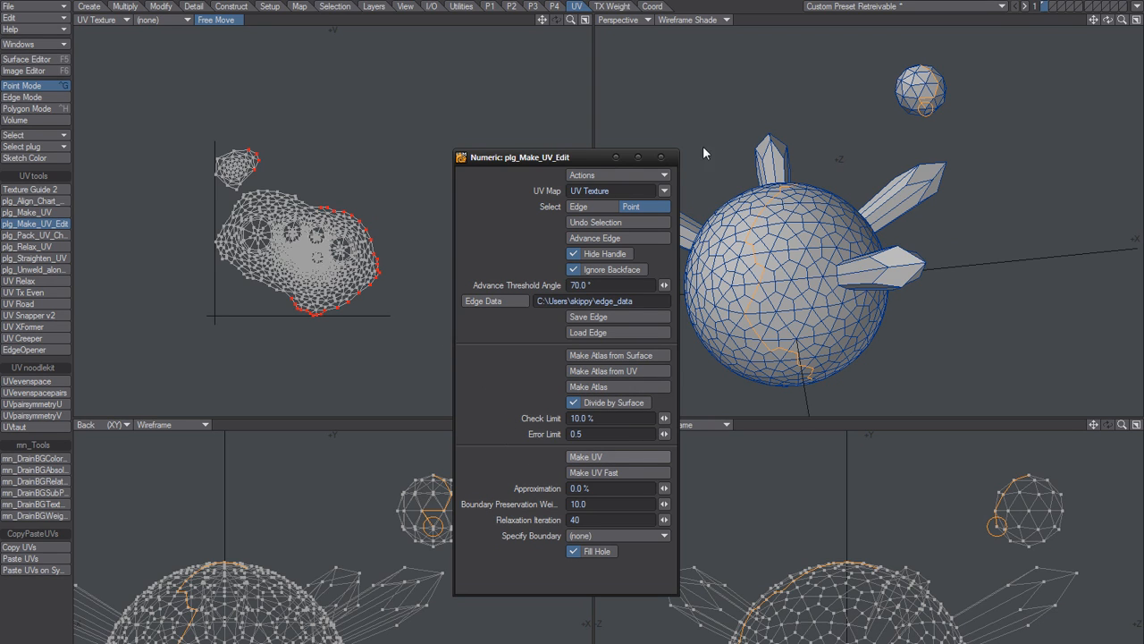
click(662, 157)
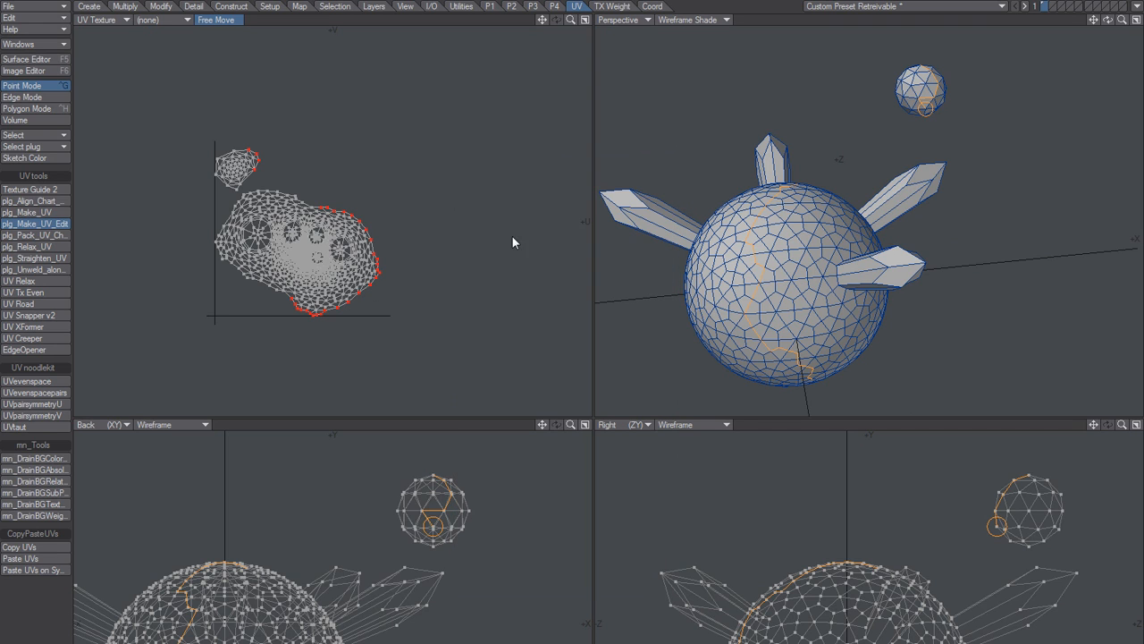
scroll(421, 269, up, 3)
key(space)
key(space)
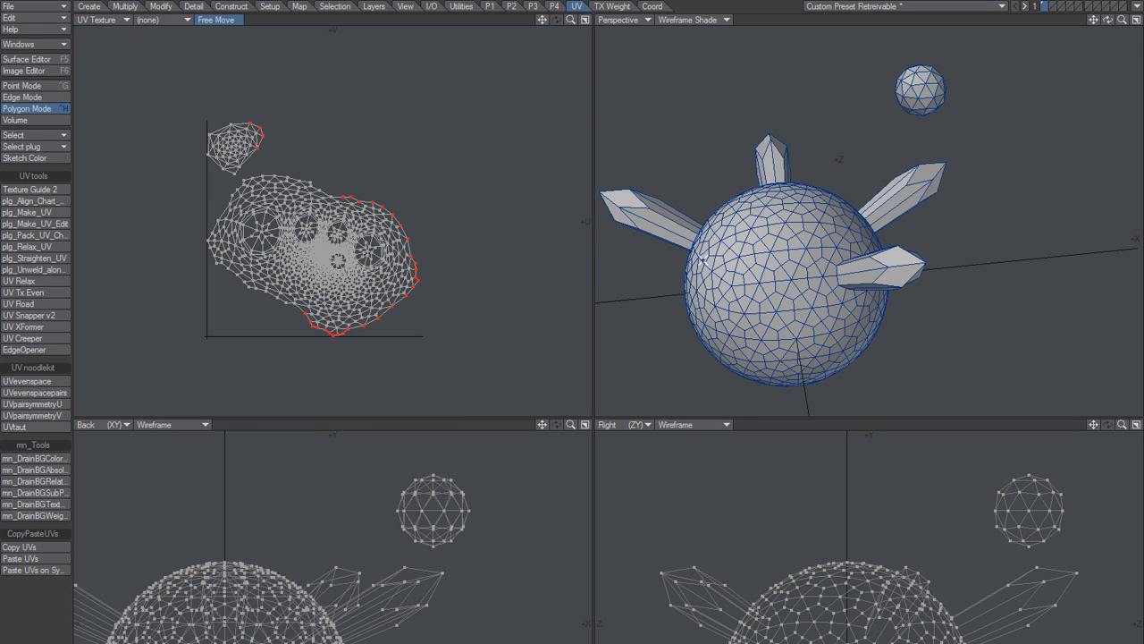
Step: Open the Vertex Maps window and expand its Texture group
alt+drag(359, 265, 387, 259)
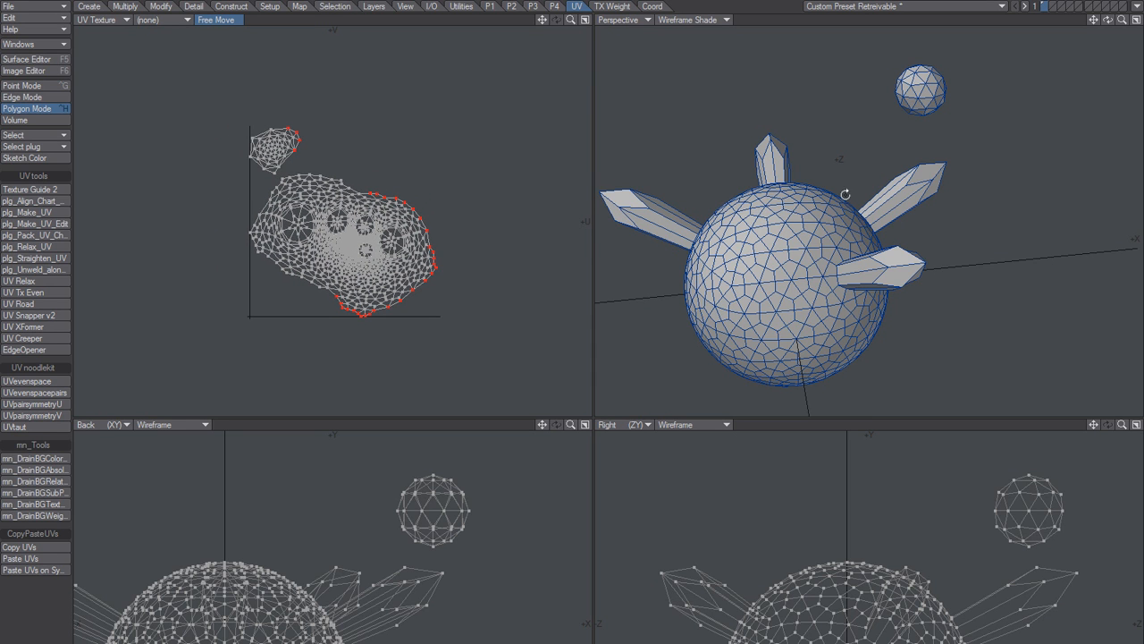
alt+drag(845, 194, 776, 273)
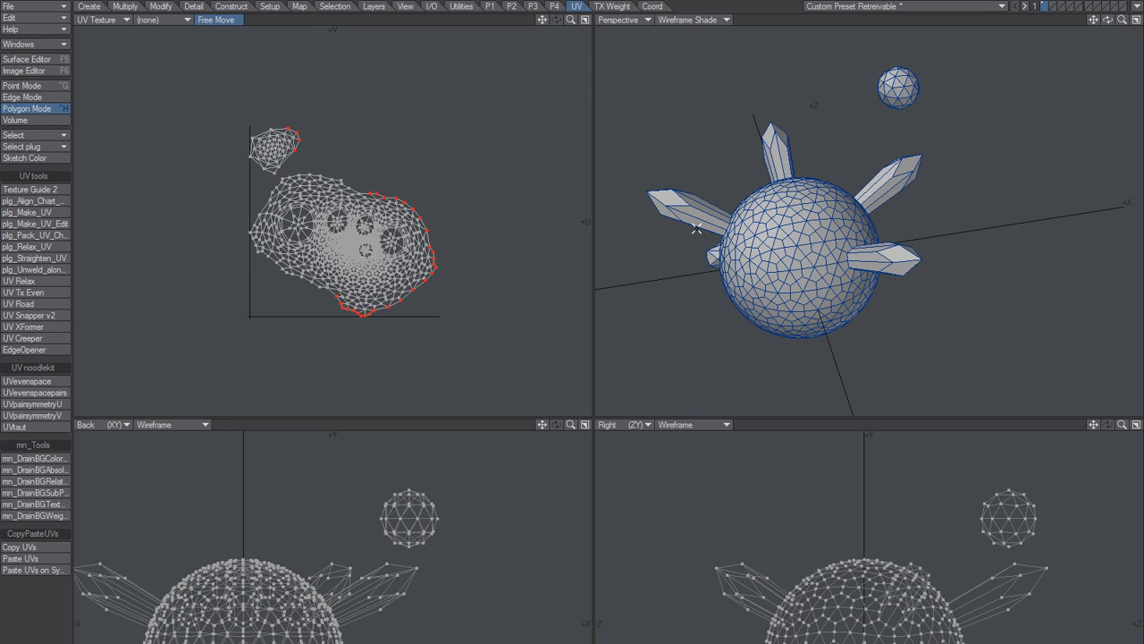
key(F7)
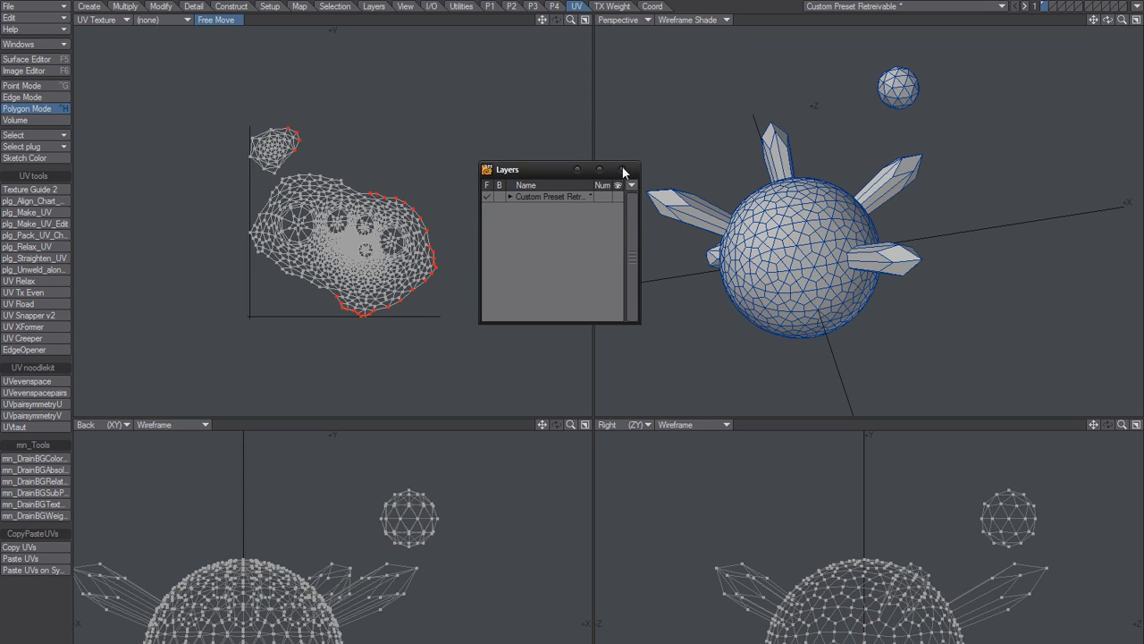
click(624, 172)
key(F8)
click(436, 233)
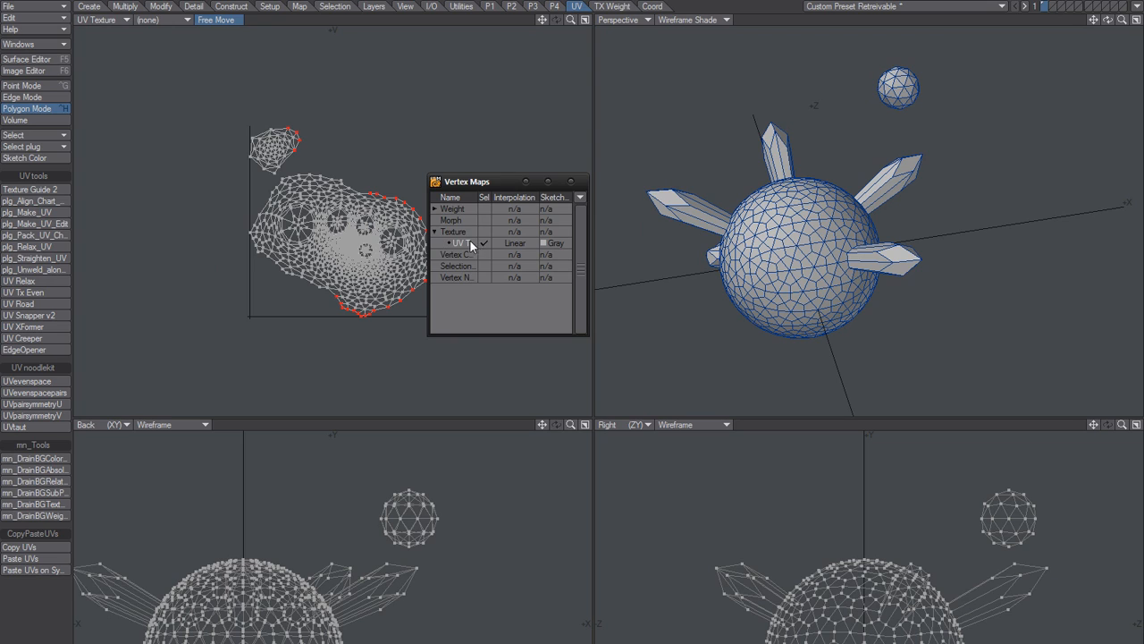
Step: Copy the UV Texture vertex map under a new name beginning with "Preset" and move the Vertex Maps window off the UV layout
right_click(470, 242)
click(470, 280)
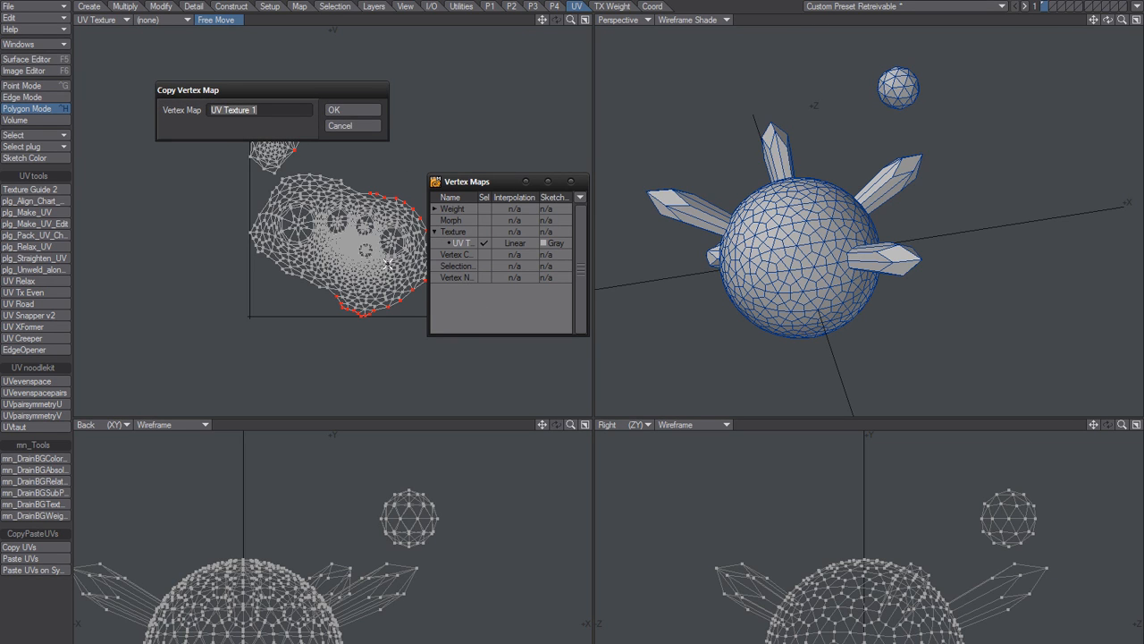
text(Pre)
text(et)
text(16985)
text(78)
text(a)
text(f)
text(g)
key(Left)
key(Left)
key(Left)
key(Left)
key(Left)
key(Left)
key(Left)
key(Left)
key(Left)
key(Left)
key(Left)
key(Left)
key(Left)
click(353, 111)
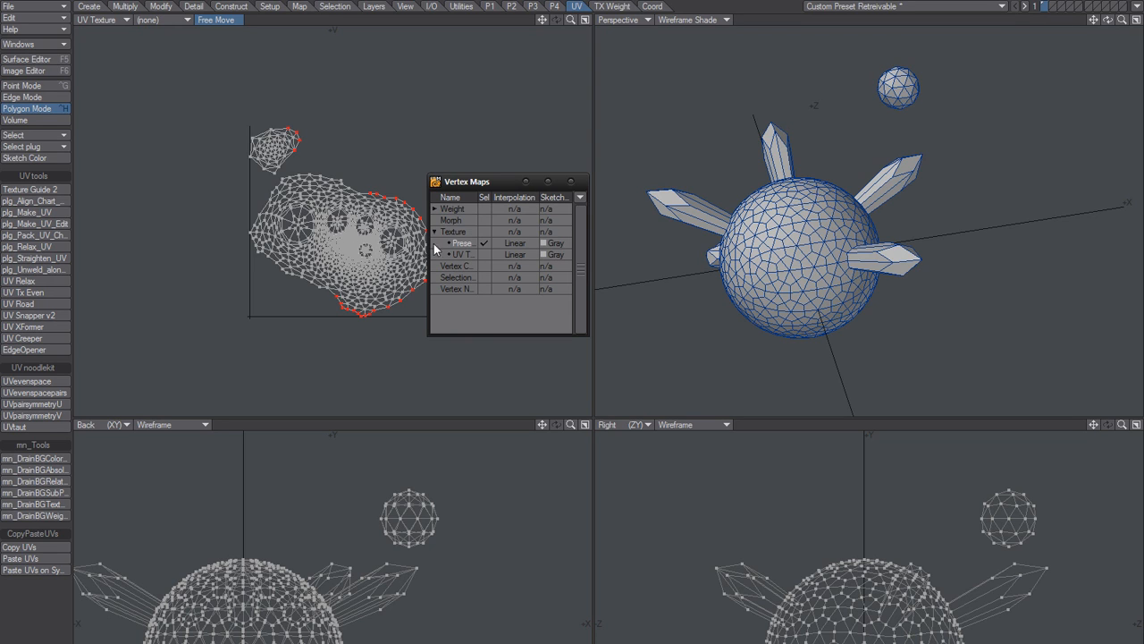
drag(500, 184, 502, 107)
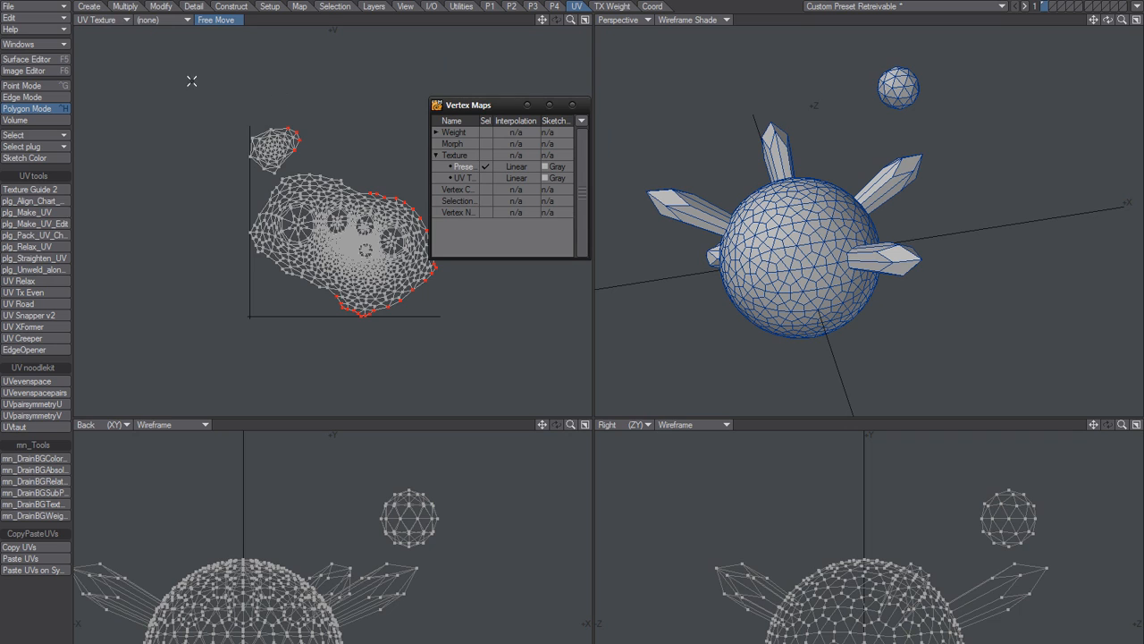
Step: Switch the UV Texture view to a Top view and close the Vertex Maps window
click(114, 19)
click(115, 11)
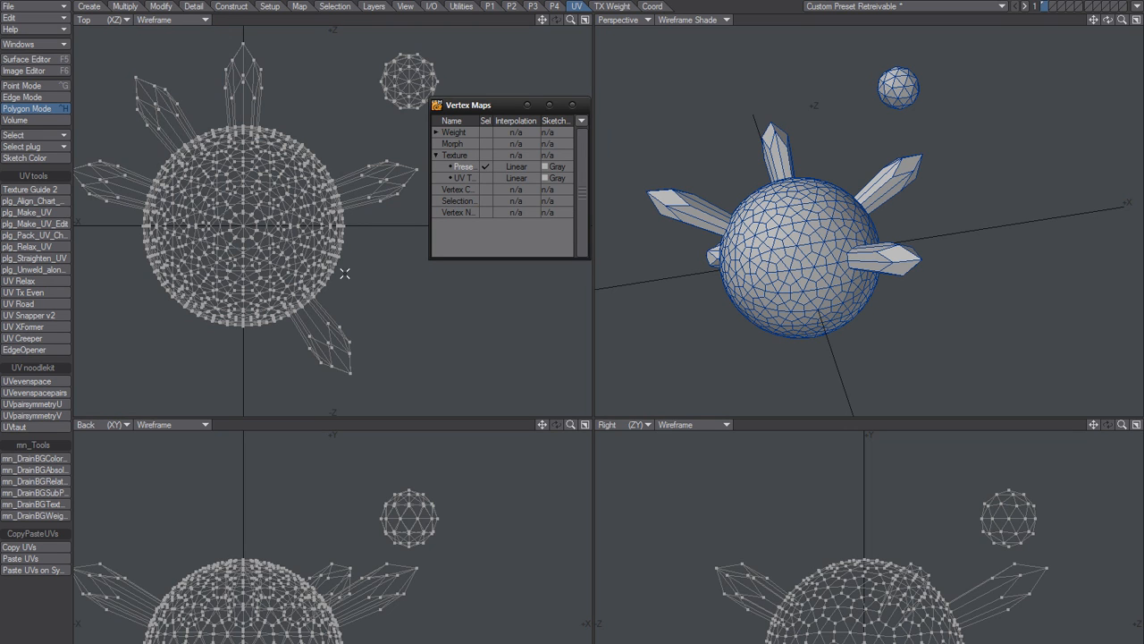
drag(507, 108, 502, 137)
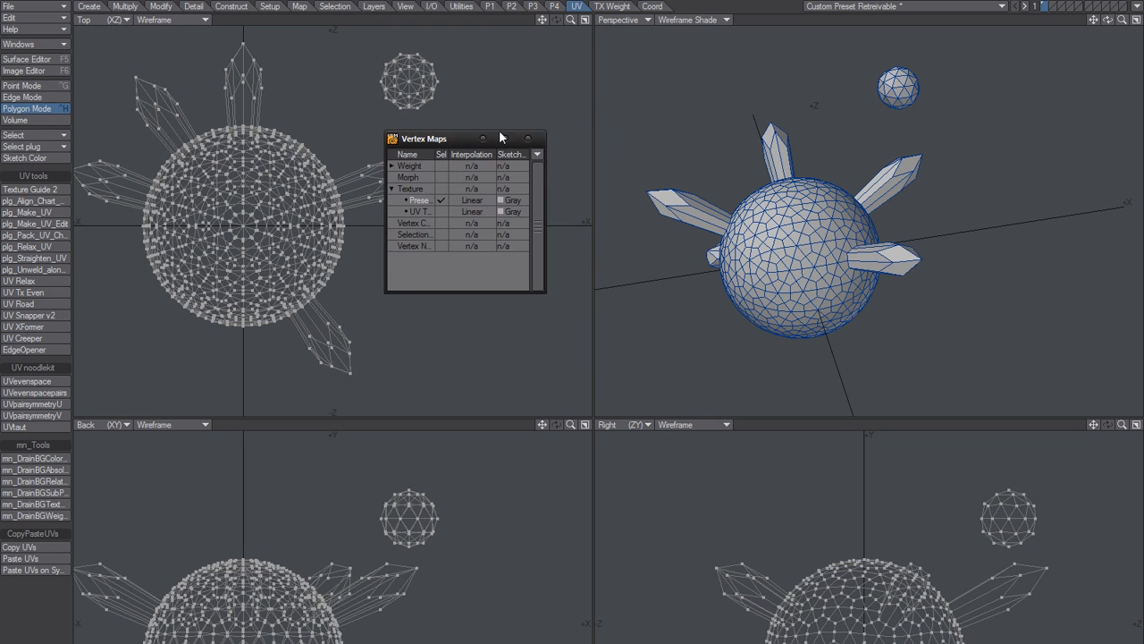
click(531, 141)
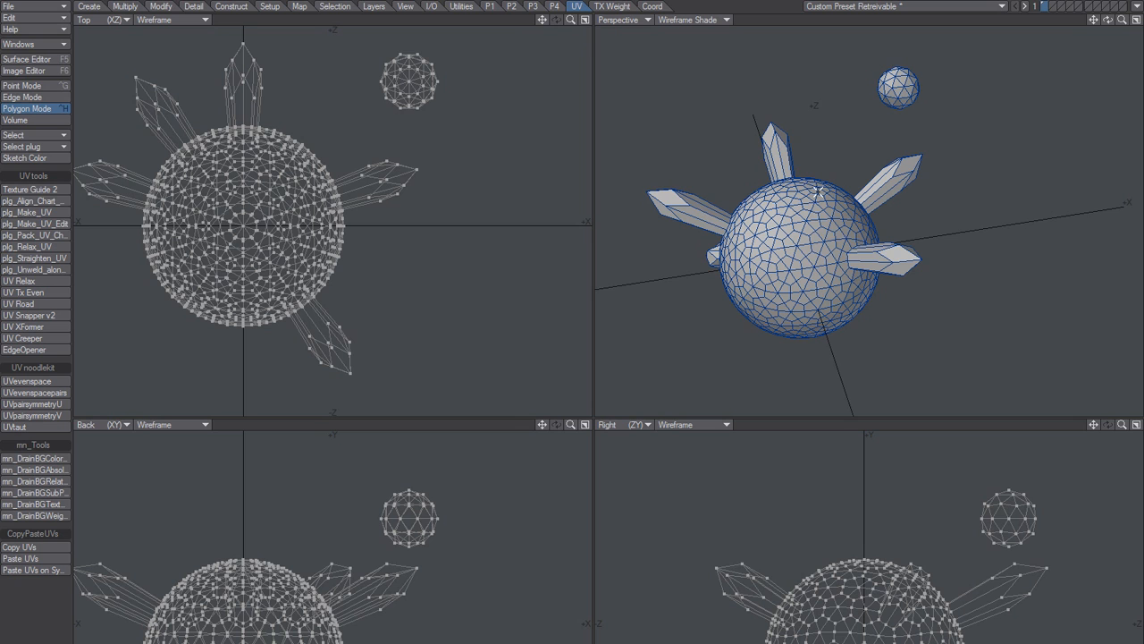
Step: Flip the polygons of two spikes and some neighbouring faces of the large sphere, and clear the selection
double_click(870, 258)
alt+drag(829, 304, 885, 302)
alt+shift+drag(760, 231, 833, 218)
ctrl+alt+drag(751, 212, 792, 212)
double_click(735, 190)
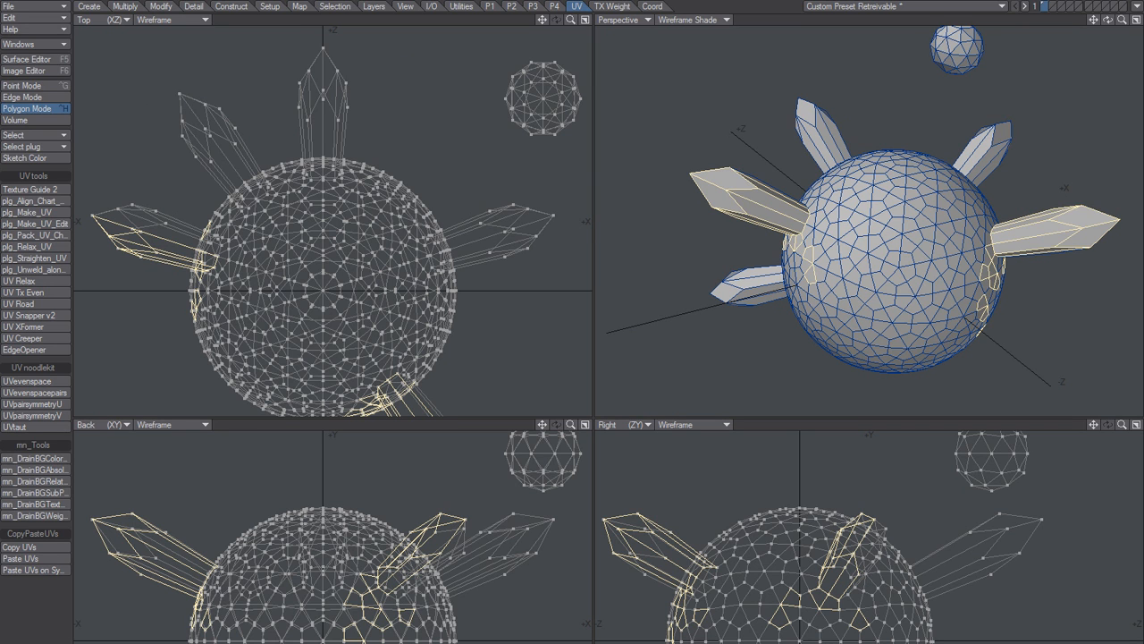
key(f)
key(slash)
alt+shift+drag(945, 201, 883, 293)
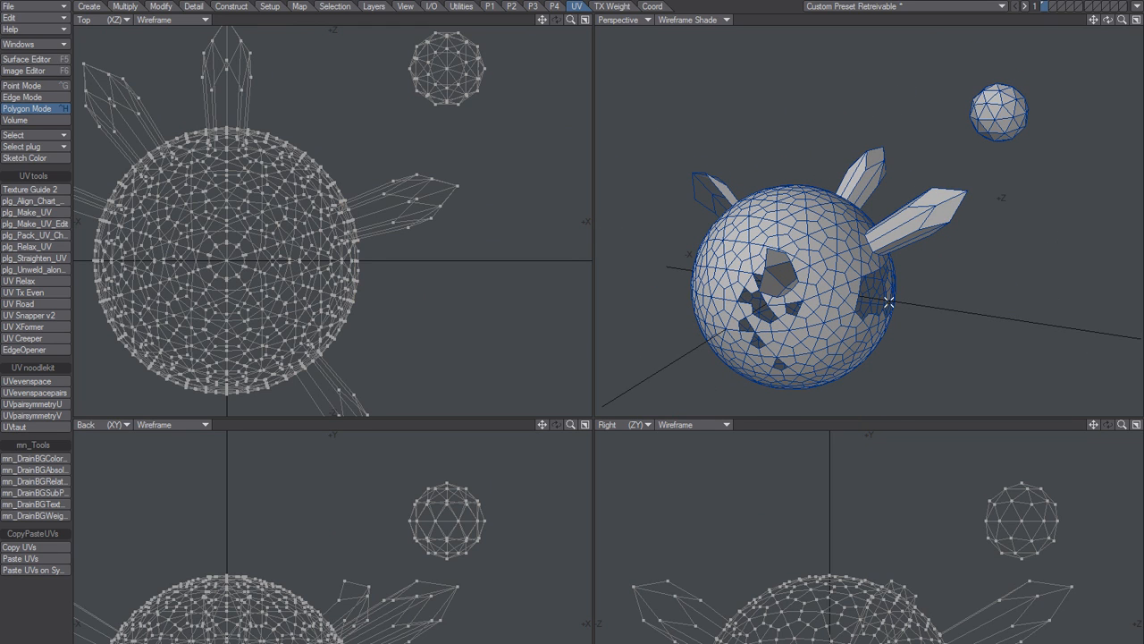
Step: Extrude a patch of polygons on the small ball's +X side outward by about one ball diameter and deselect it
mouse_move(1015, 111)
mouse_down()
mouse_move(1023, 134)
mouse_move(1011, 121)
mouse_move(994, 143)
mouse_up()
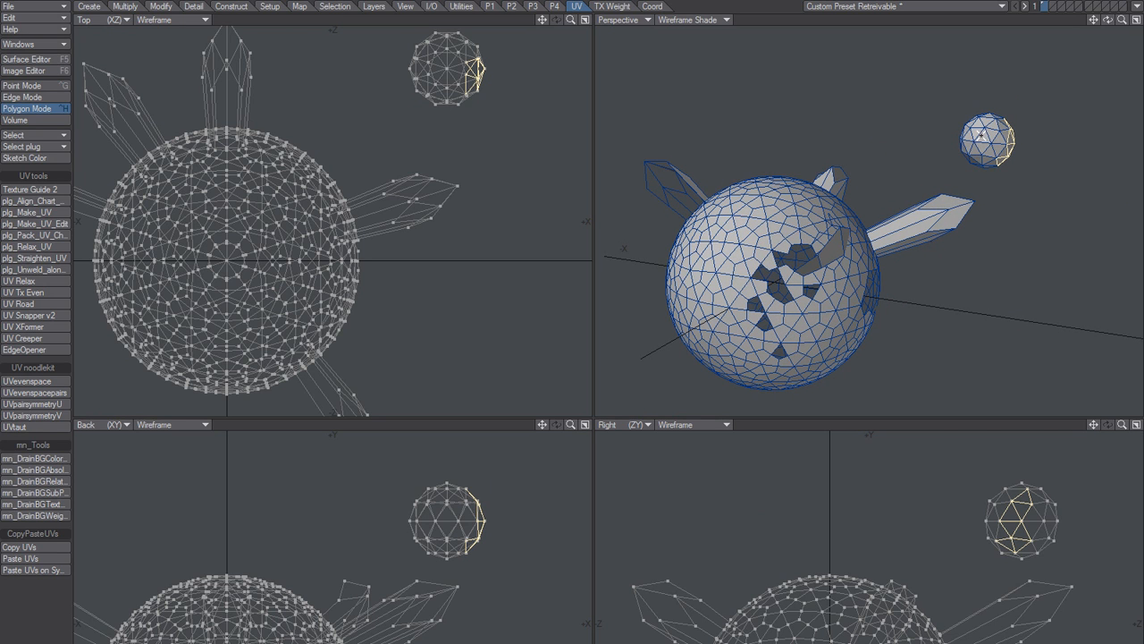
drag(999, 131, 1035, 145)
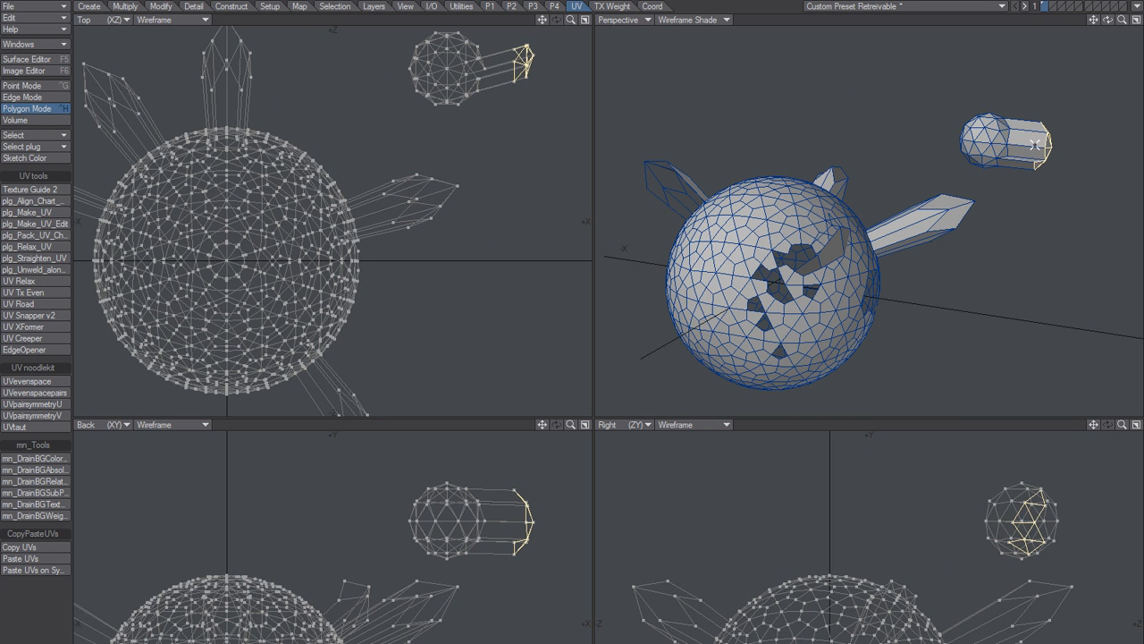
key(slash)
alt+drag(786, 273, 864, 201)
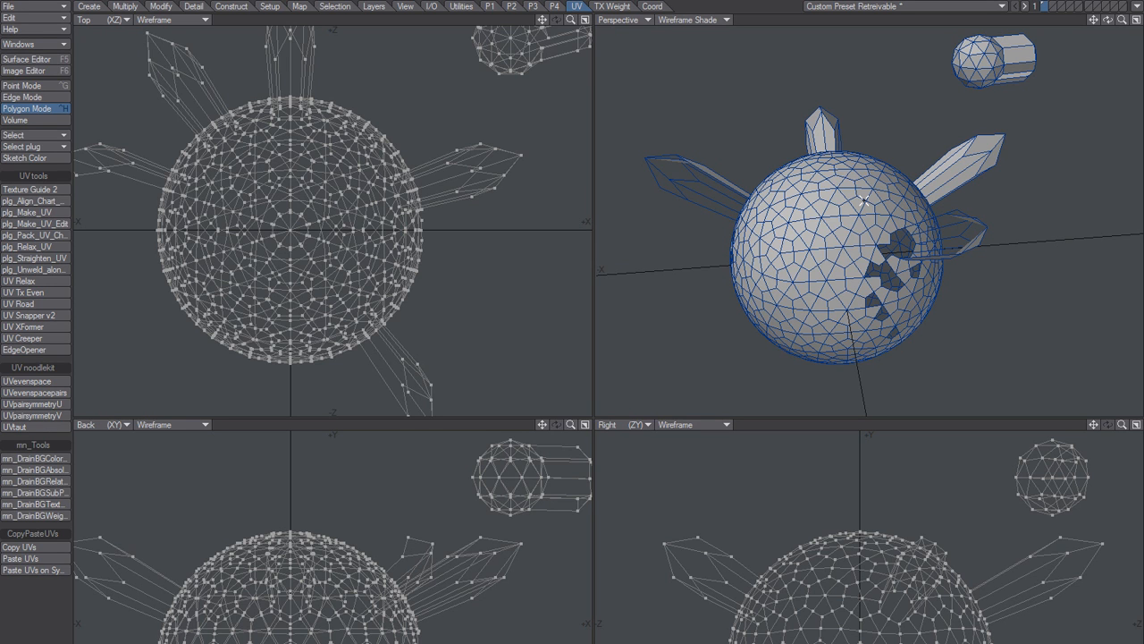
ctrl+alt+drag(836, 167, 892, 164)
alt+shift+drag(892, 165, 819, 259)
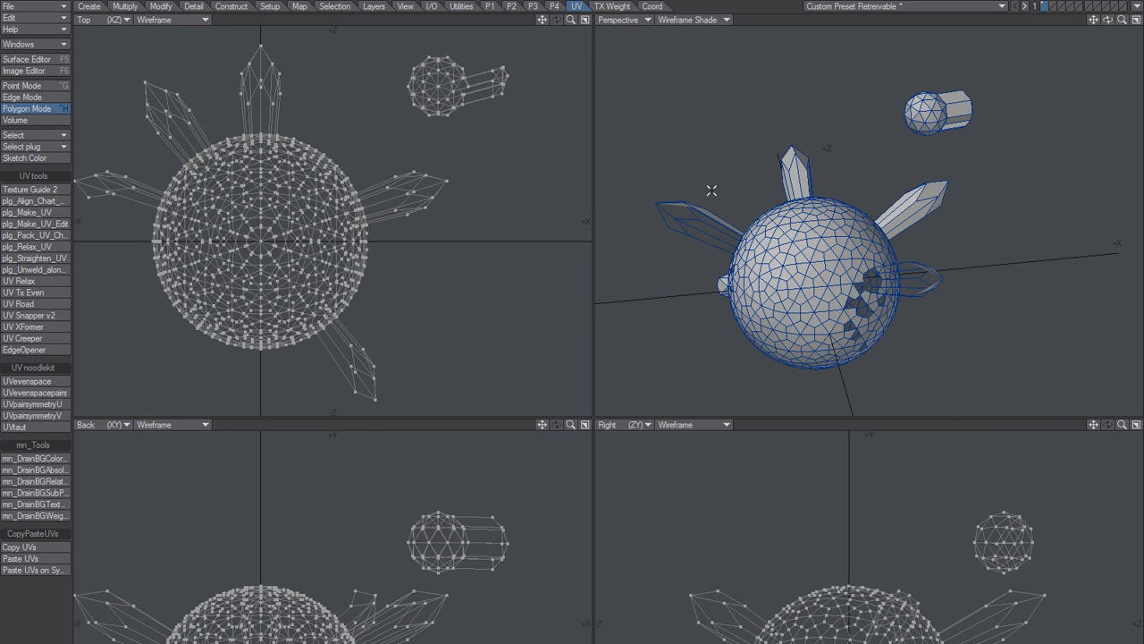
Step: Open the Vertex Maps window, expand its Texture group and widen the window enough to read the full map names
key(F7)
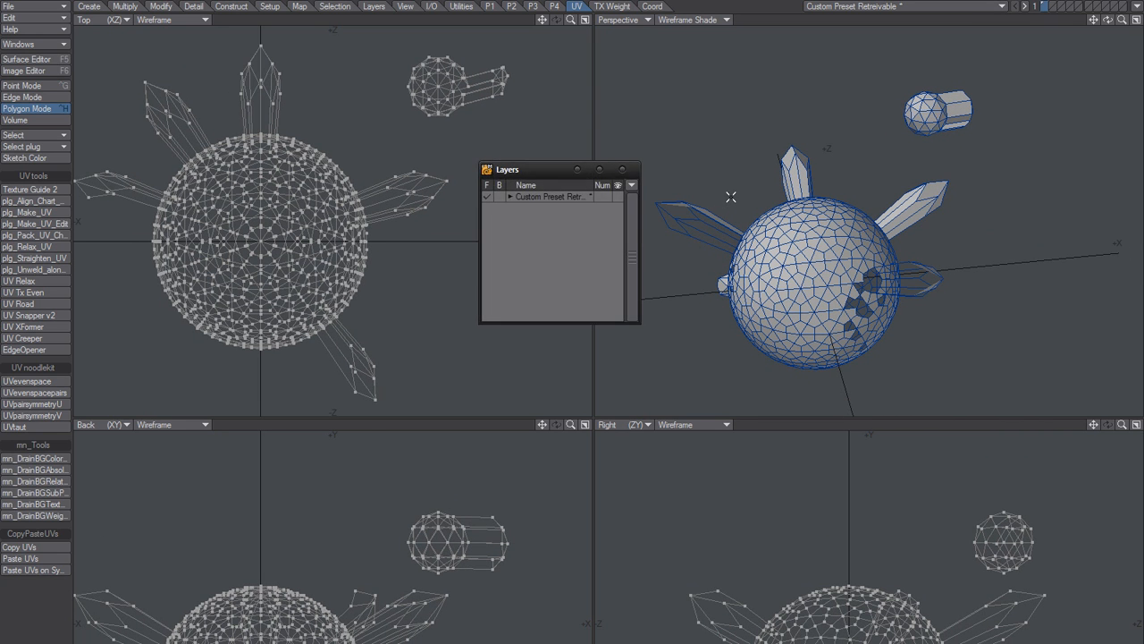
click(623, 169)
key(F8)
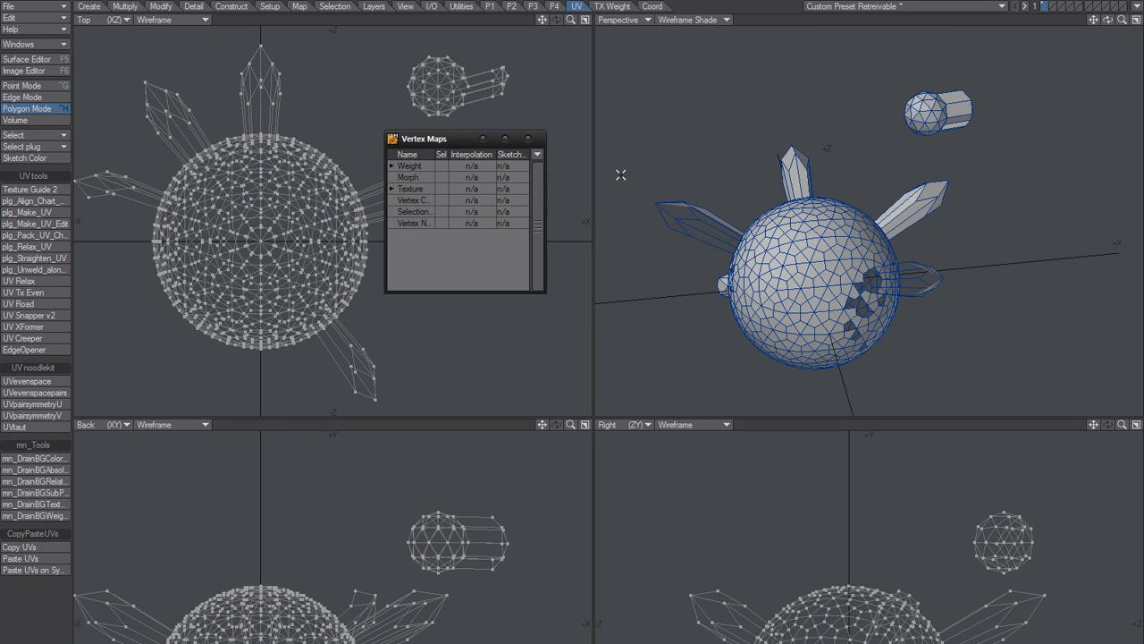
click(392, 189)
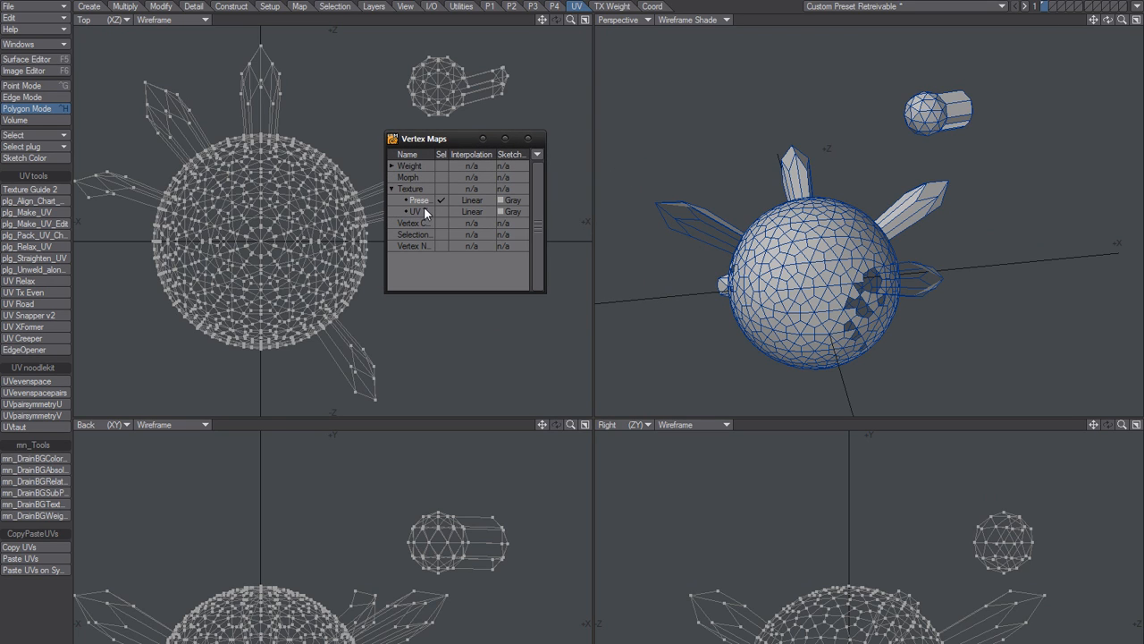
drag(438, 155, 447, 155)
mouse_move(544, 254)
mouse_down()
mouse_move(766, 254)
mouse_move(744, 243)
mouse_up()
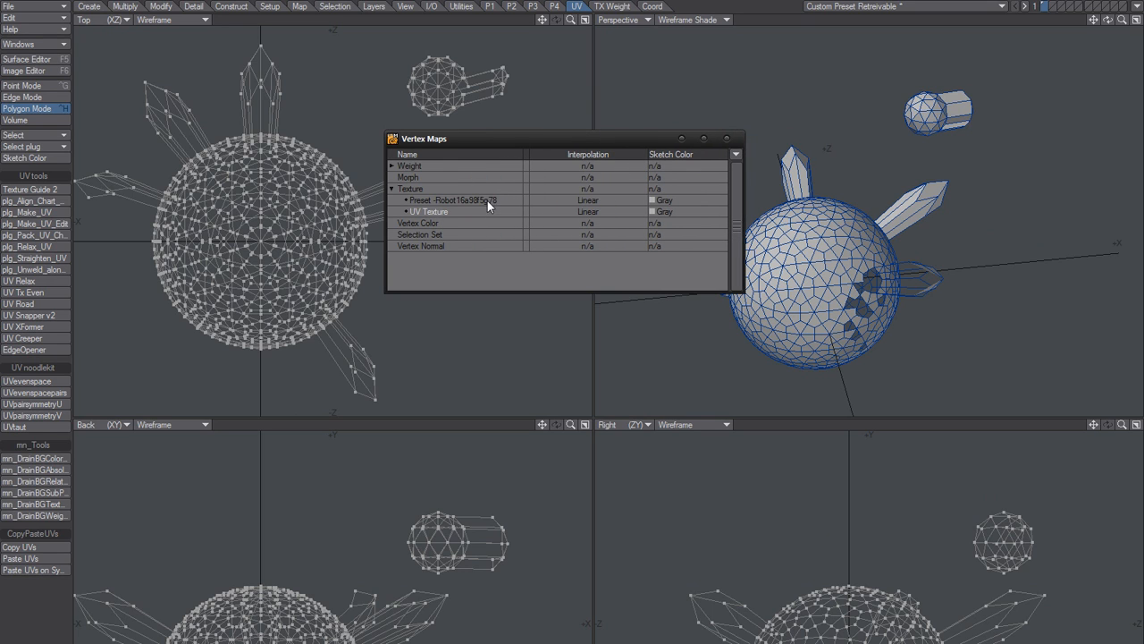
Step: Select the Preset texture map, open the Numeric window over the Top view and close the Vertex Maps window
click(489, 202)
key(n)
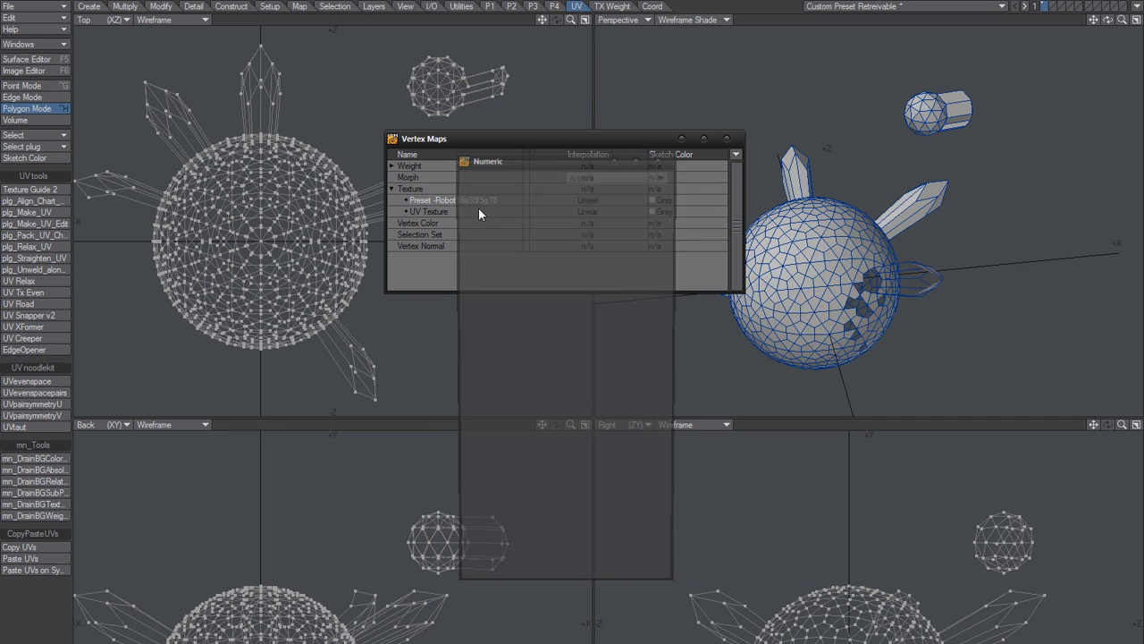
drag(542, 176, 274, 92)
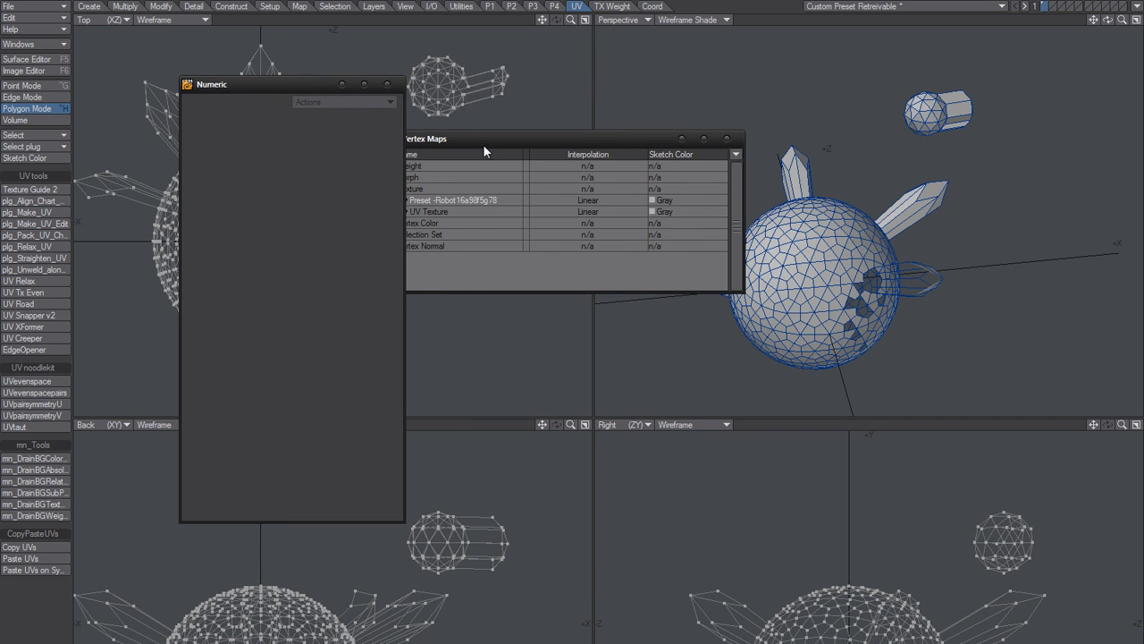
drag(482, 141, 513, 75)
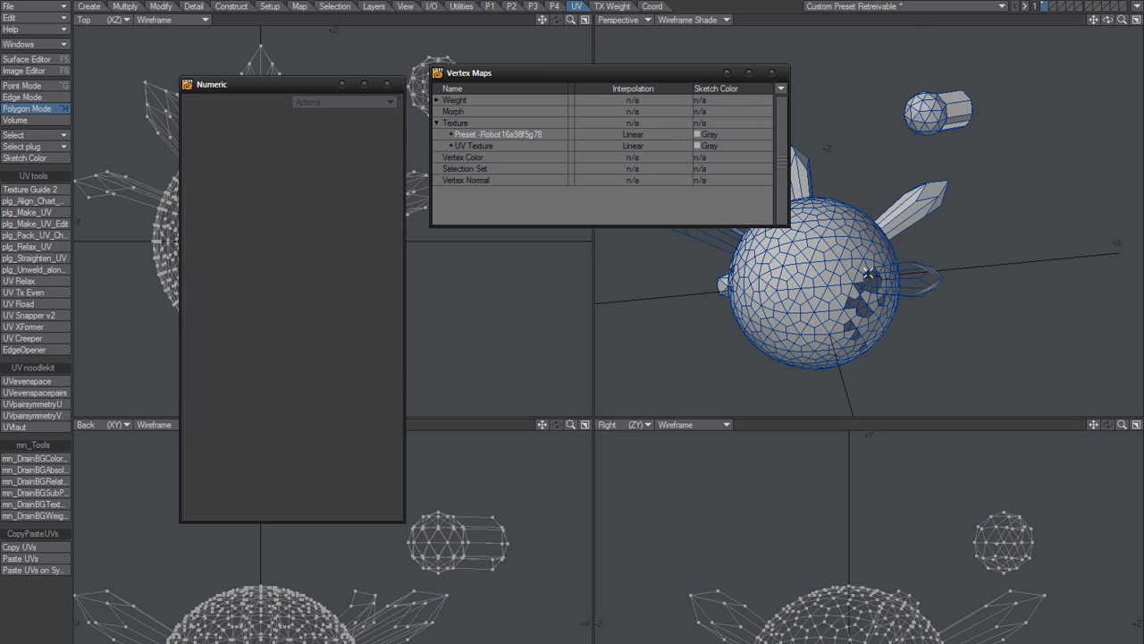
alt+drag(882, 273, 885, 276)
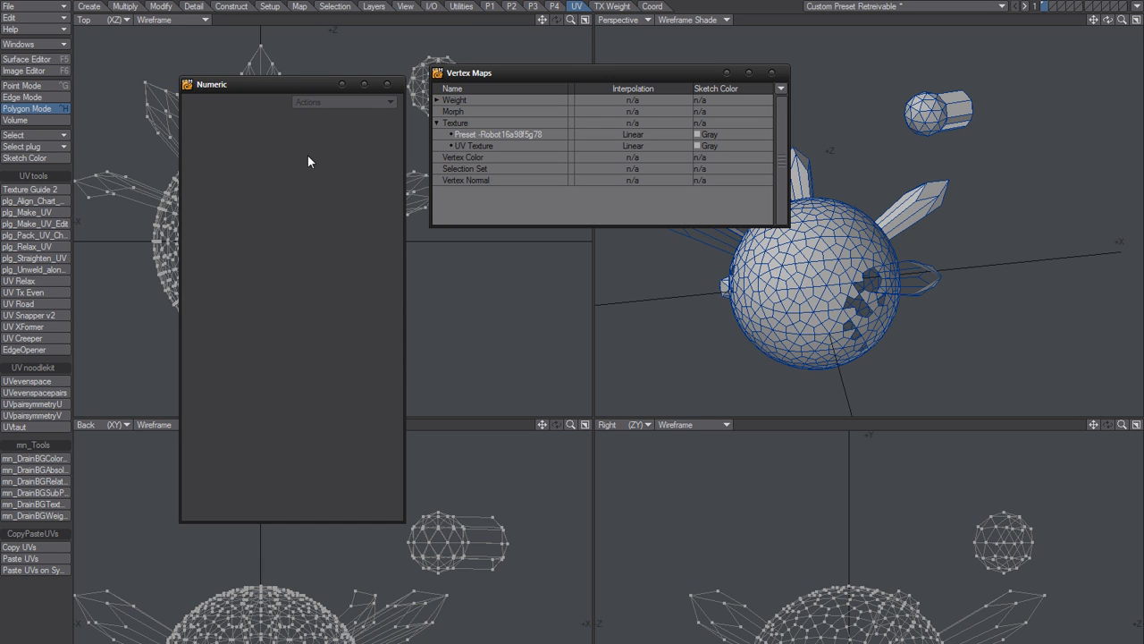
alt+drag(875, 319, 921, 259)
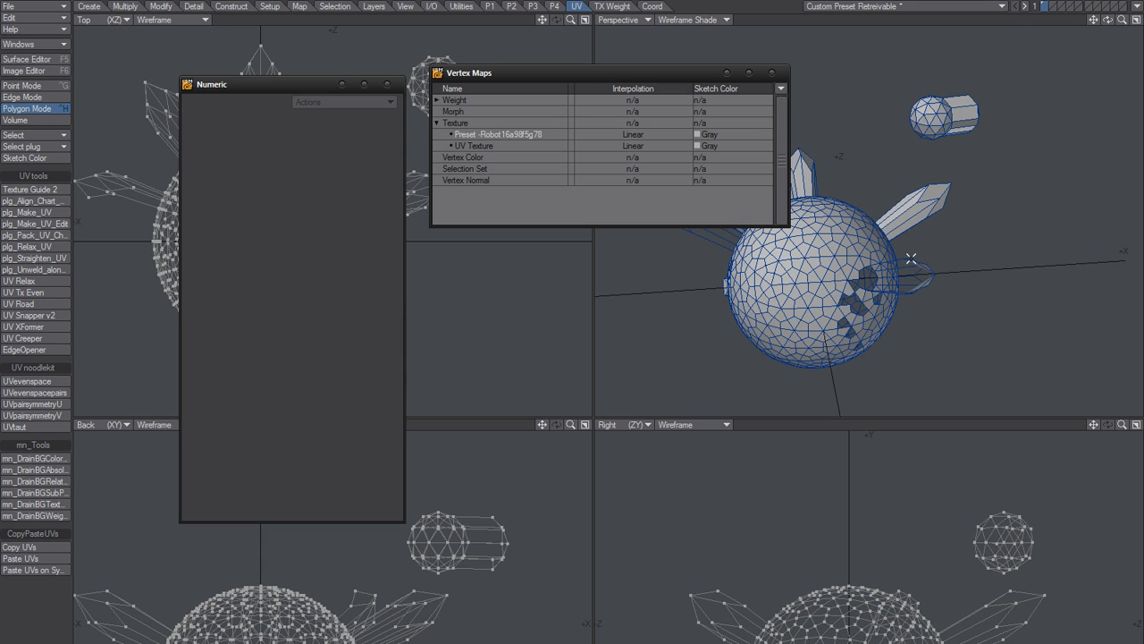
click(775, 73)
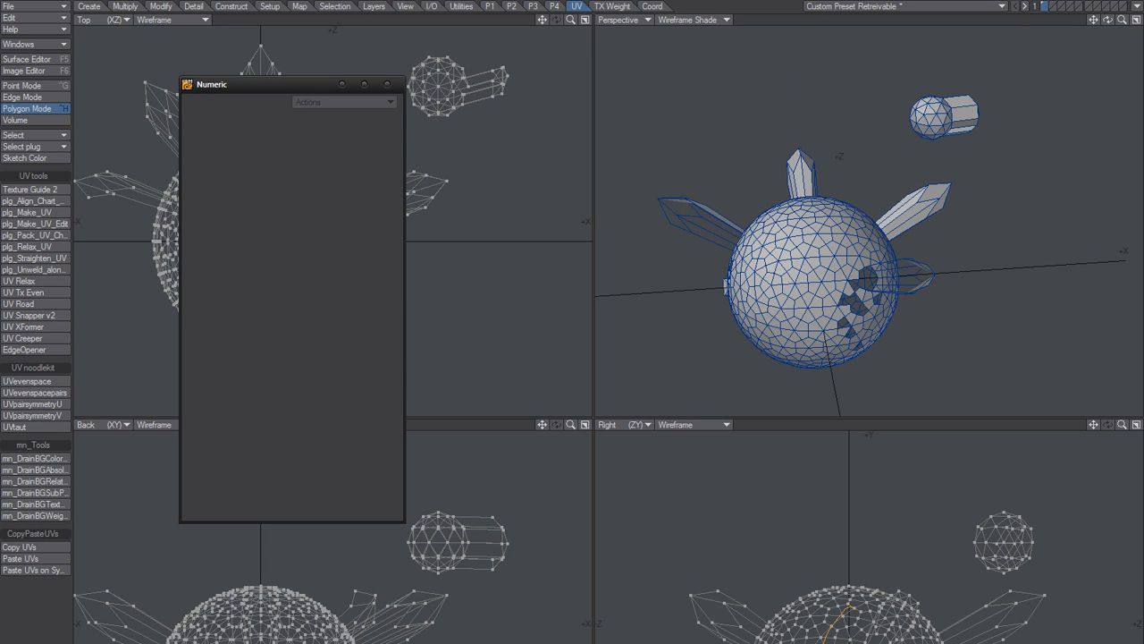
Step: Delete everything except the expanded selection around the rear spike and sphere patches plus the extruded side of the small ball
click(850, 624)
click(999, 618)
drag(999, 619, 973, 621)
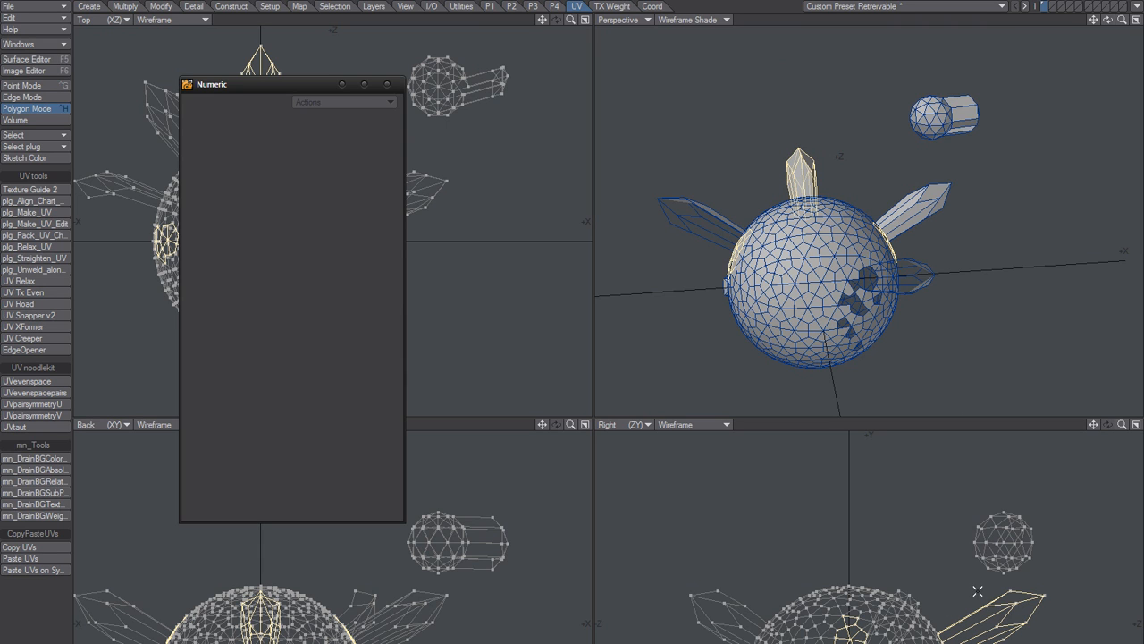
key(shift+bracketright)
key(shift+bracketright)
key(shift+bracketright)
drag(957, 108, 989, 117)
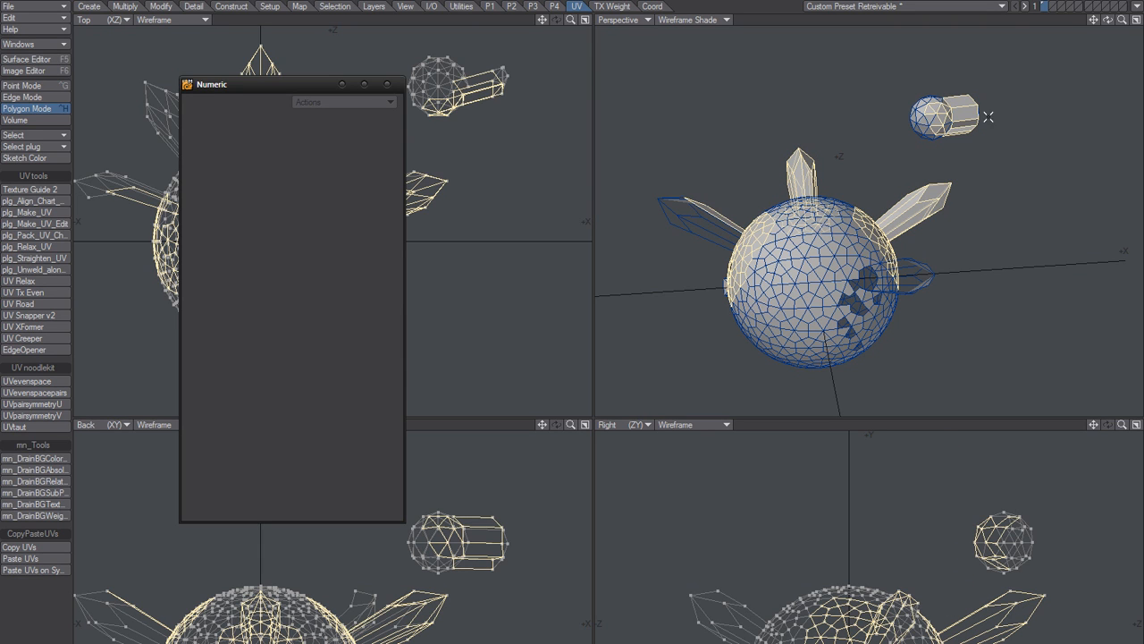
key(shift+apostrophe)
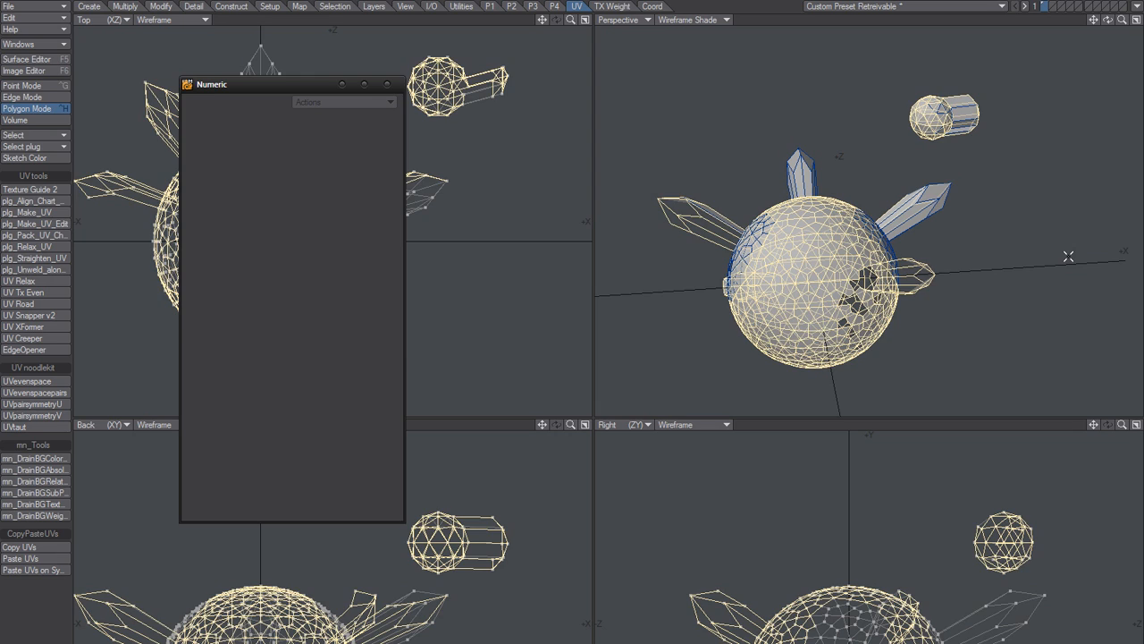
key(Delete)
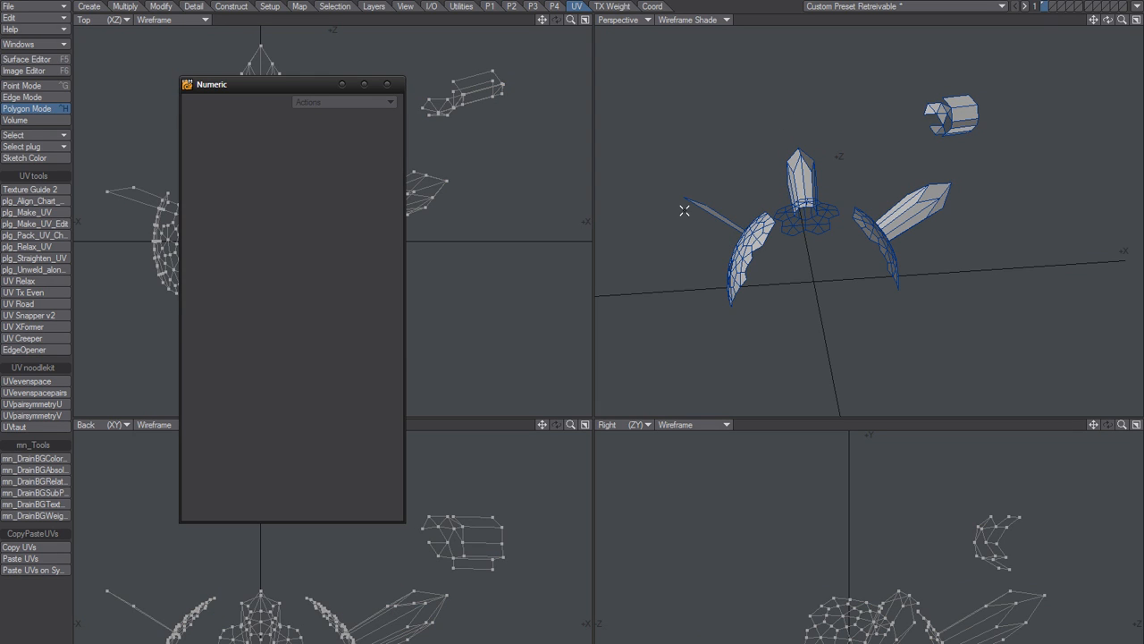
alt+drag(813, 216, 858, 254)
Step: Bring back the Vertex Maps window and expand its Texture group to check the Preset map on the remaining geometry
key(F7)
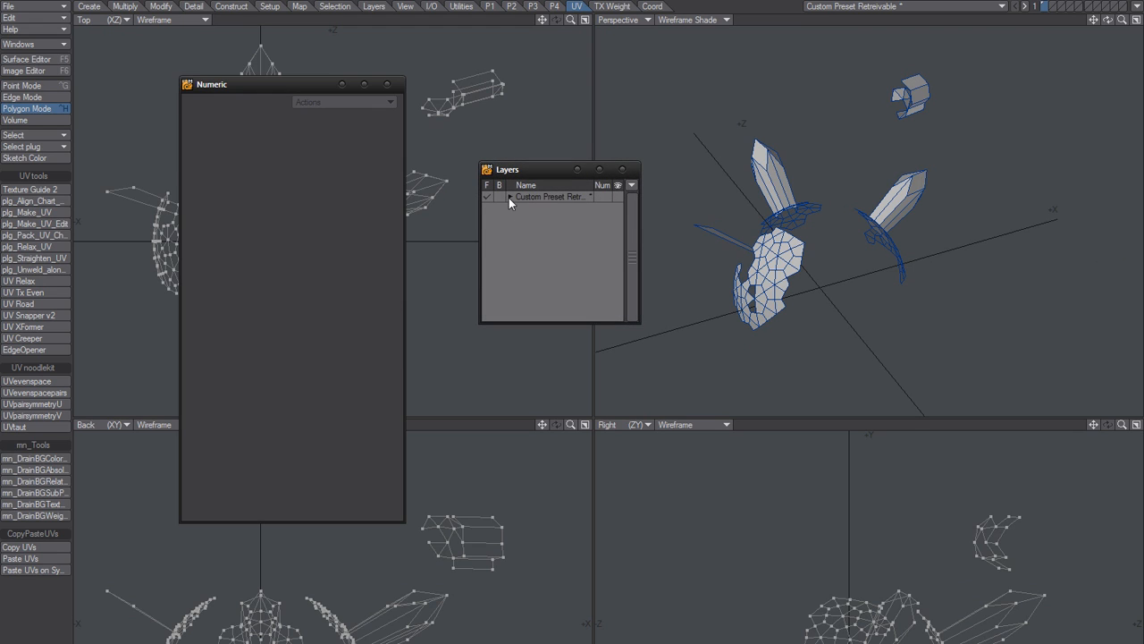
click(623, 169)
key(F8)
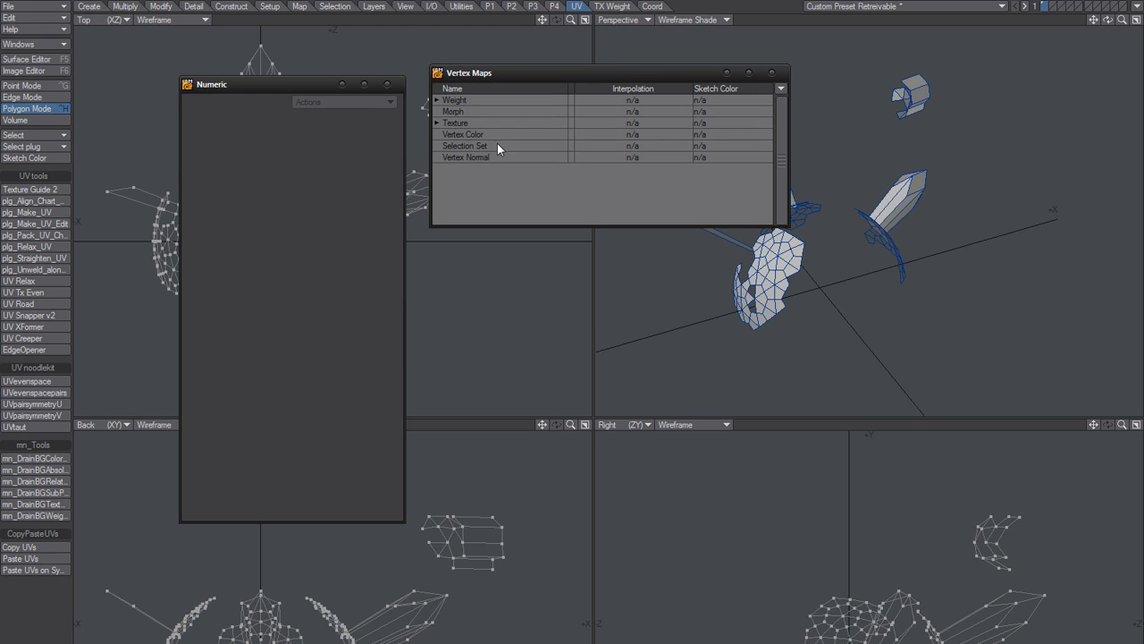
click(436, 123)
click(540, 136)
click(540, 134)
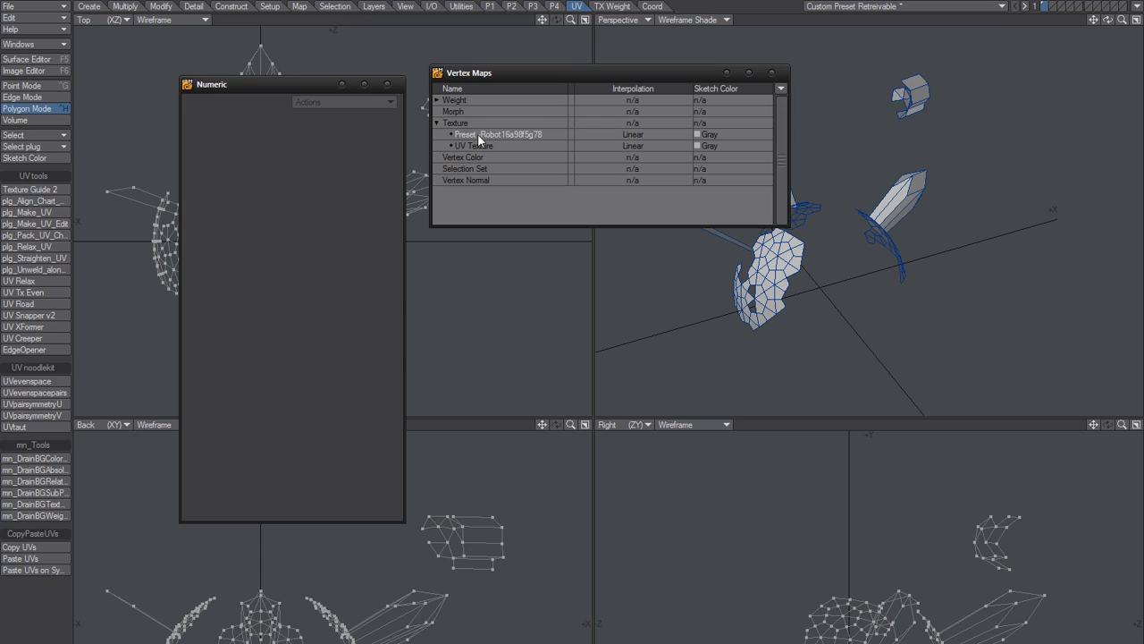
Step: Make the Vertex Maps window taller, widen its Sel column, narrow the window and move it off the perspective model
drag(498, 226, 499, 288)
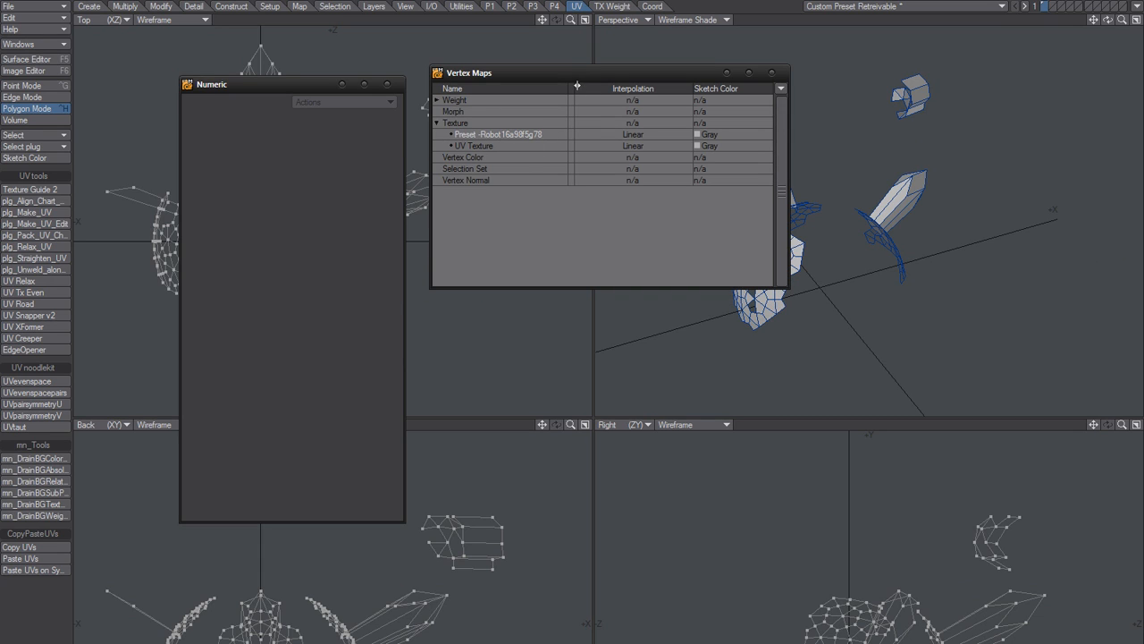
mouse_move(575, 88)
mouse_down()
mouse_move(604, 90)
mouse_move(560, 70)
mouse_move(588, 73)
mouse_up()
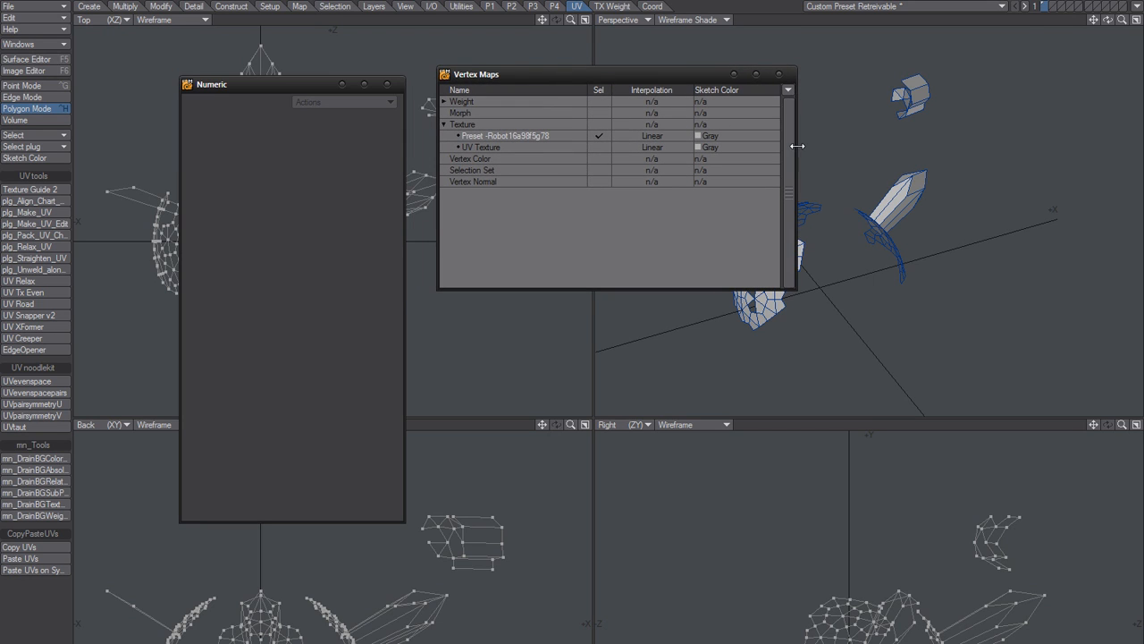
drag(798, 146, 746, 156)
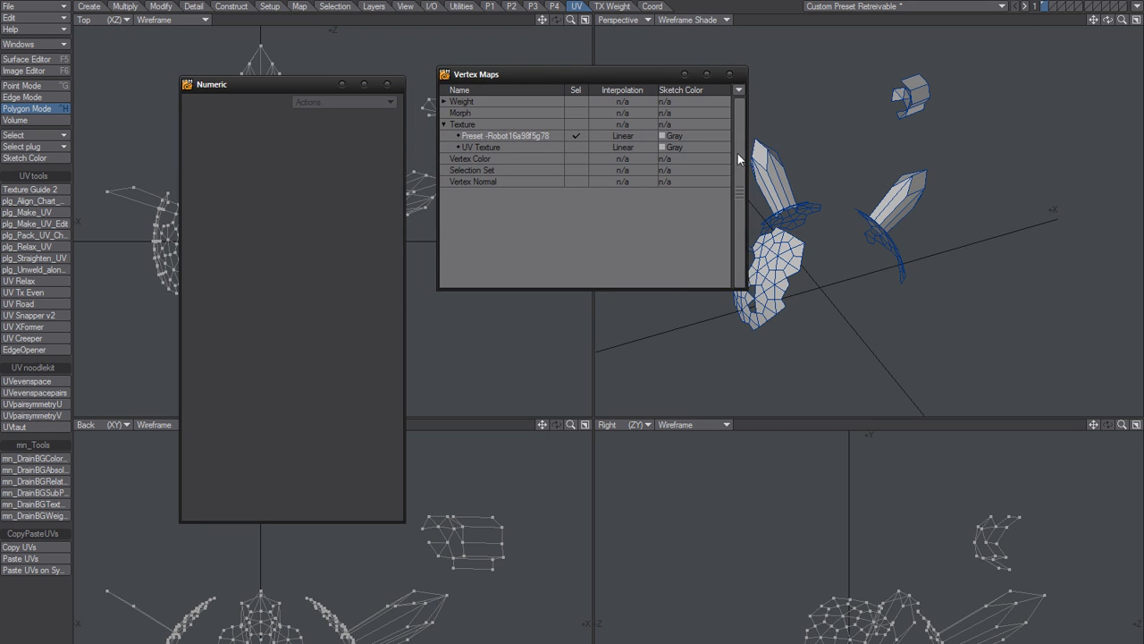
drag(605, 78, 582, 57)
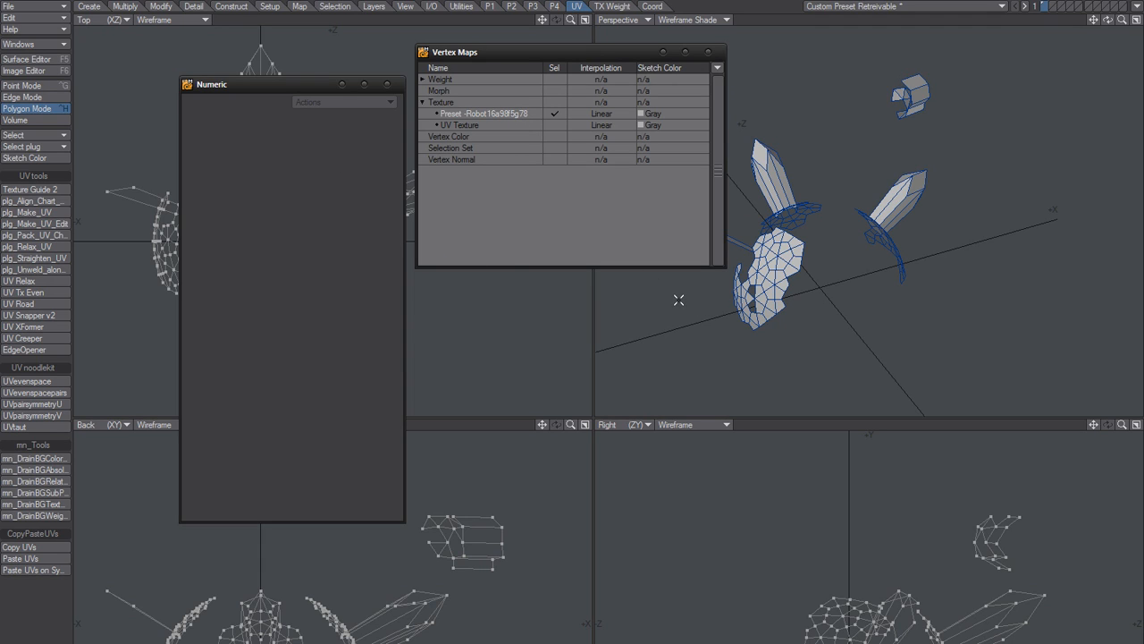
alt+drag(796, 251, 840, 267)
alt+drag(856, 319, 823, 253)
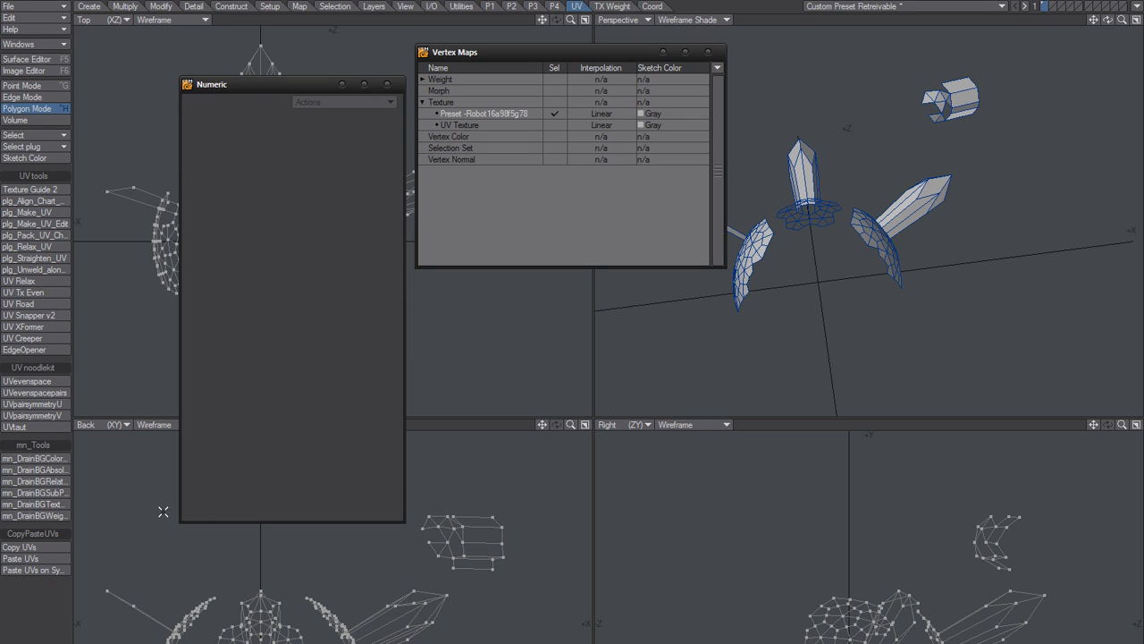
Step: Draw a new 2-segment ball, elongated along Z, above the model's -X side with the Ball Tool
key(shift+o)
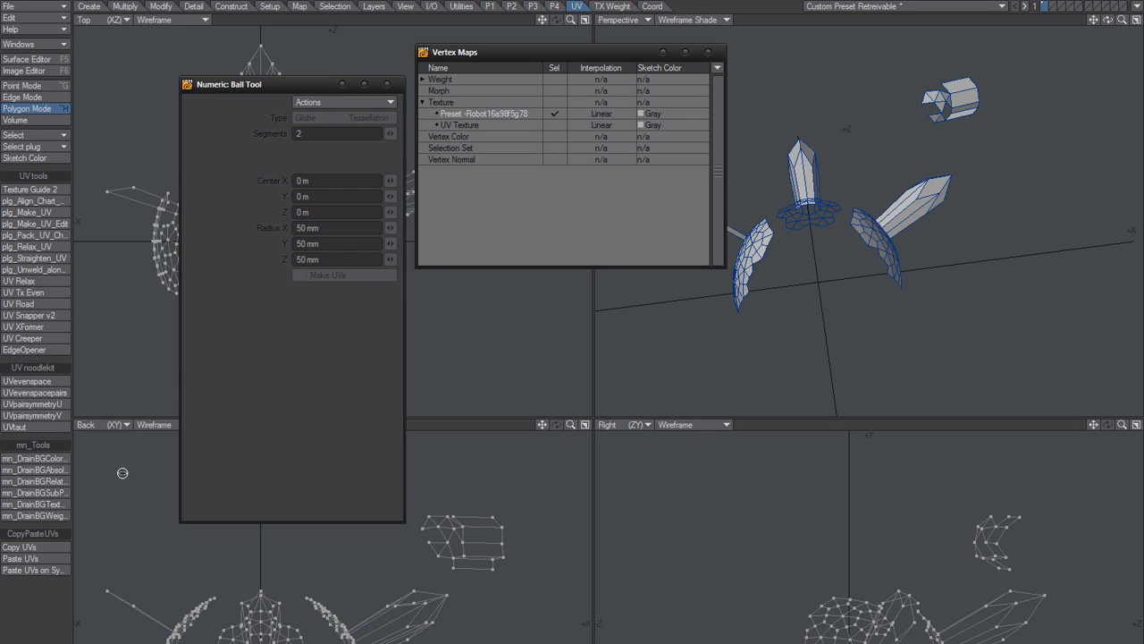
drag(101, 472, 122, 494)
drag(103, 226, 111, 196)
key(space)
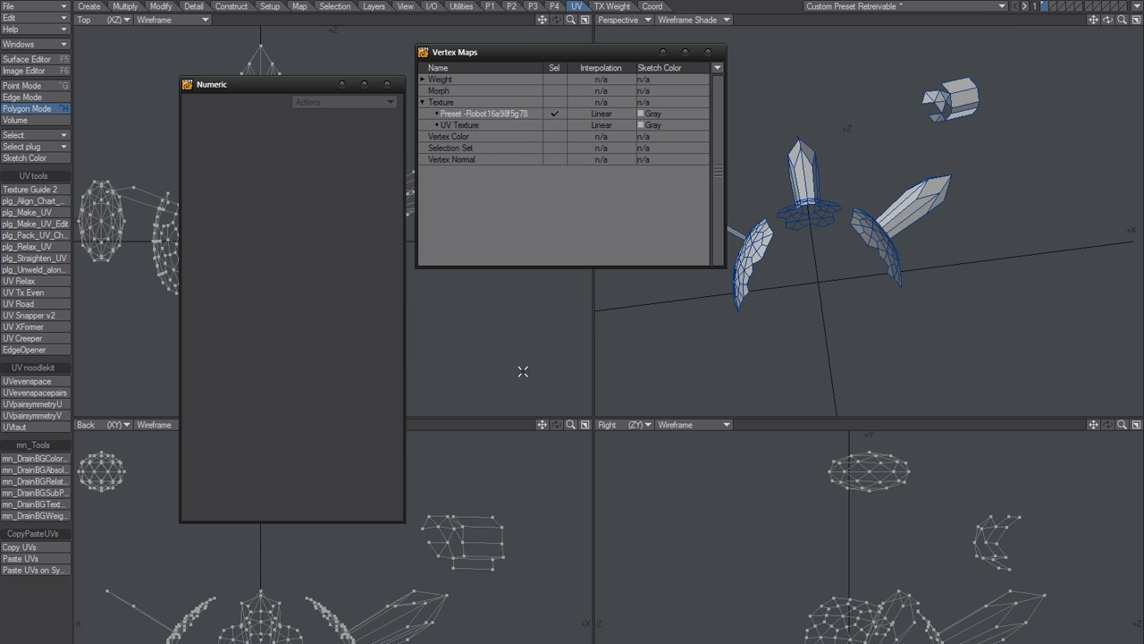
Step: Select a patch of polygons on the new ball and drop the selection
alt+drag(837, 211, 821, 228)
alt+shift+drag(820, 229, 843, 245)
alt+drag(843, 245, 877, 242)
drag(751, 161, 764, 150)
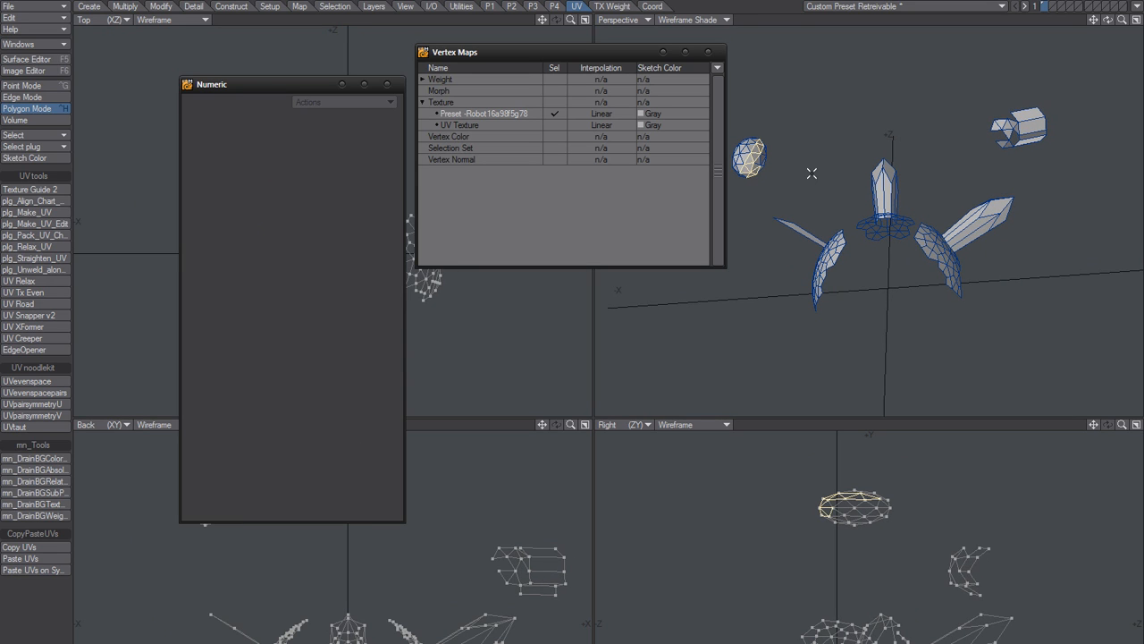
key(slash)
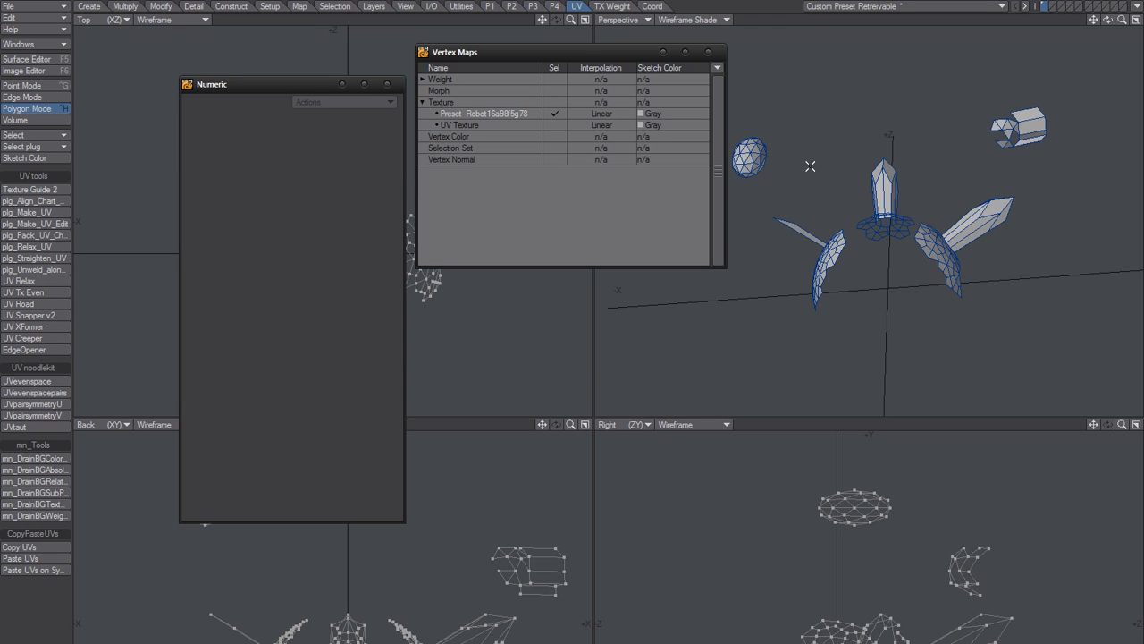
Step: Set the Top viewport to show the UV Texture view and move the Numeric and Vertex Maps windows clear of the UV islands
click(116, 19)
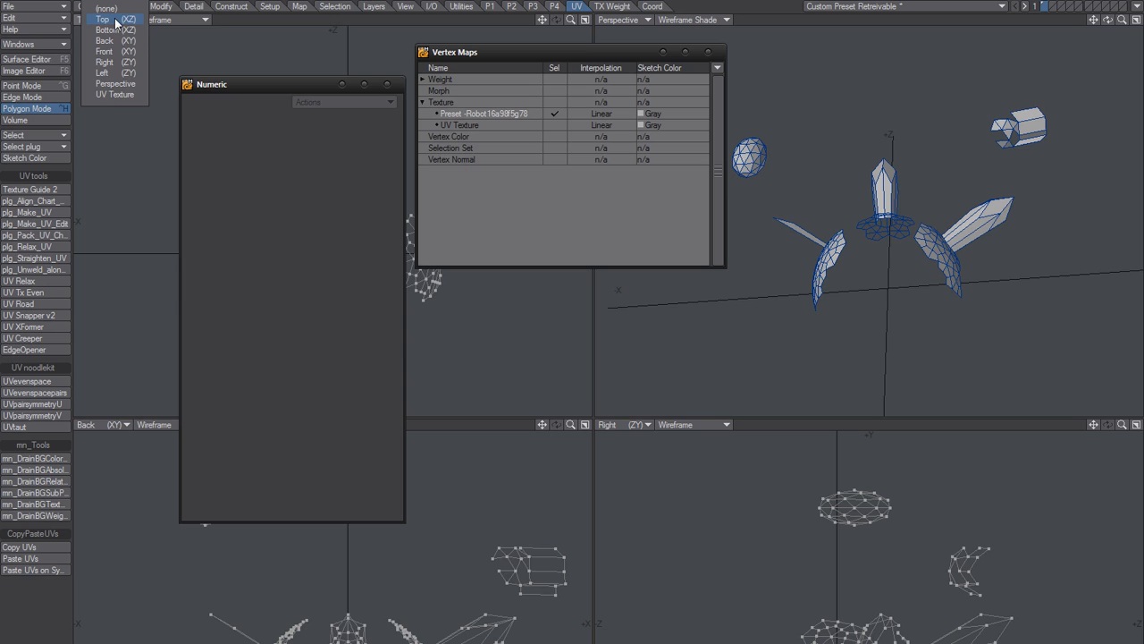
click(114, 97)
drag(243, 83, 116, 174)
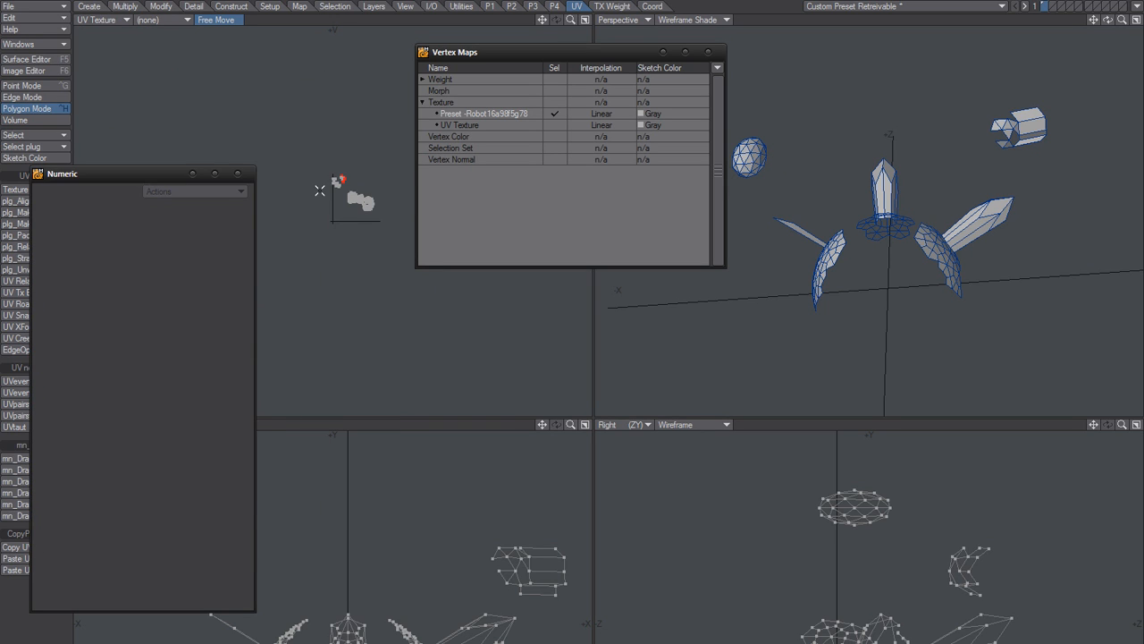
scroll(415, 167, up, 3)
alt+drag(411, 169, 399, 206)
drag(630, 52, 646, 57)
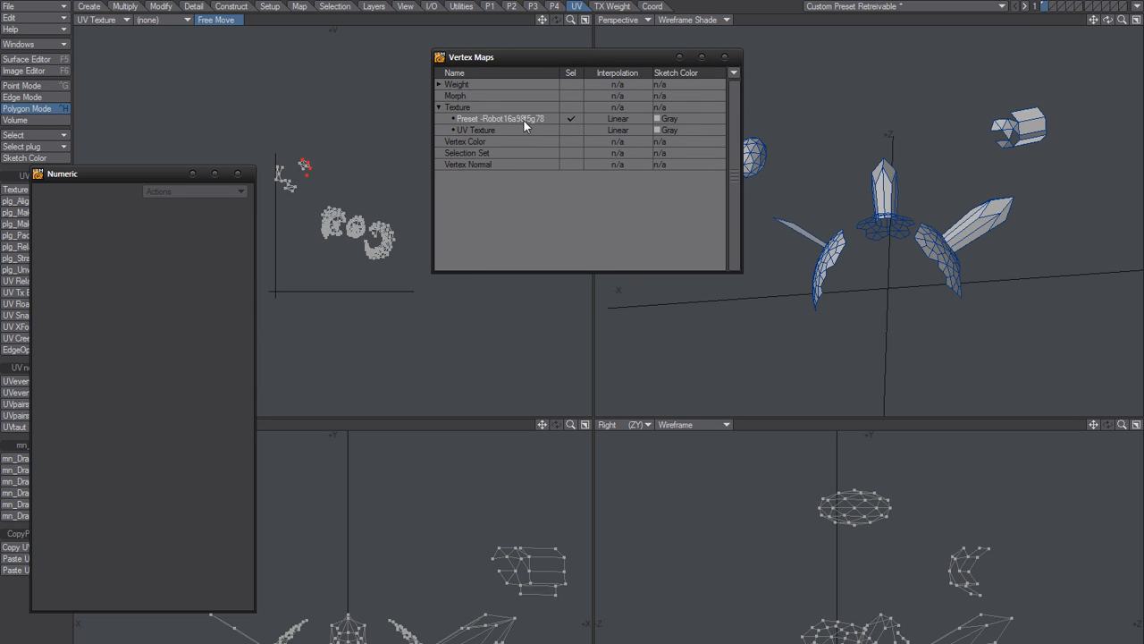
Step: Lasso all the UV islands of the Preset map and check in the perspective view which geometry they belong to
mouse_move(277, 173)
right_down()
mouse_move(284, 101)
mouse_move(337, 141)
right_up()
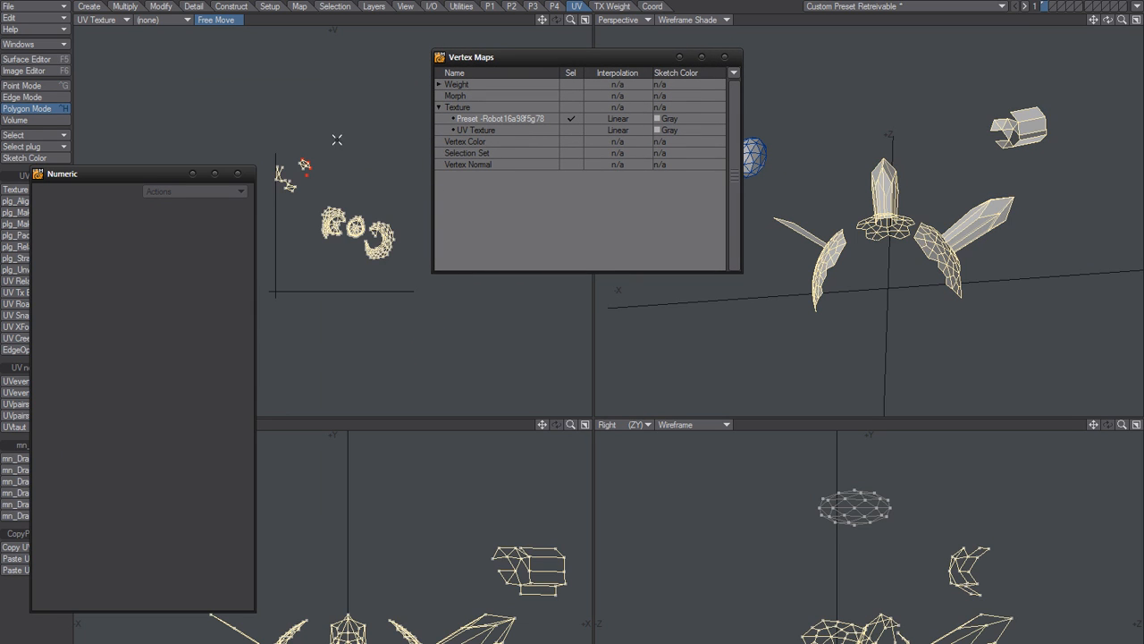
drag(563, 59, 362, 84)
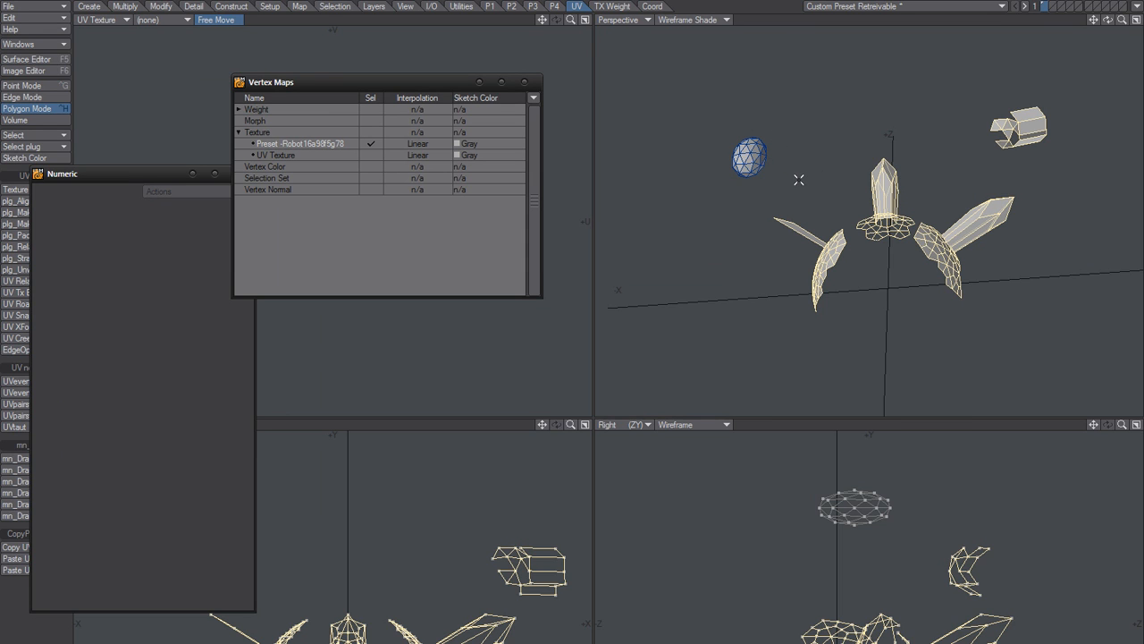
alt+drag(766, 230, 636, 190)
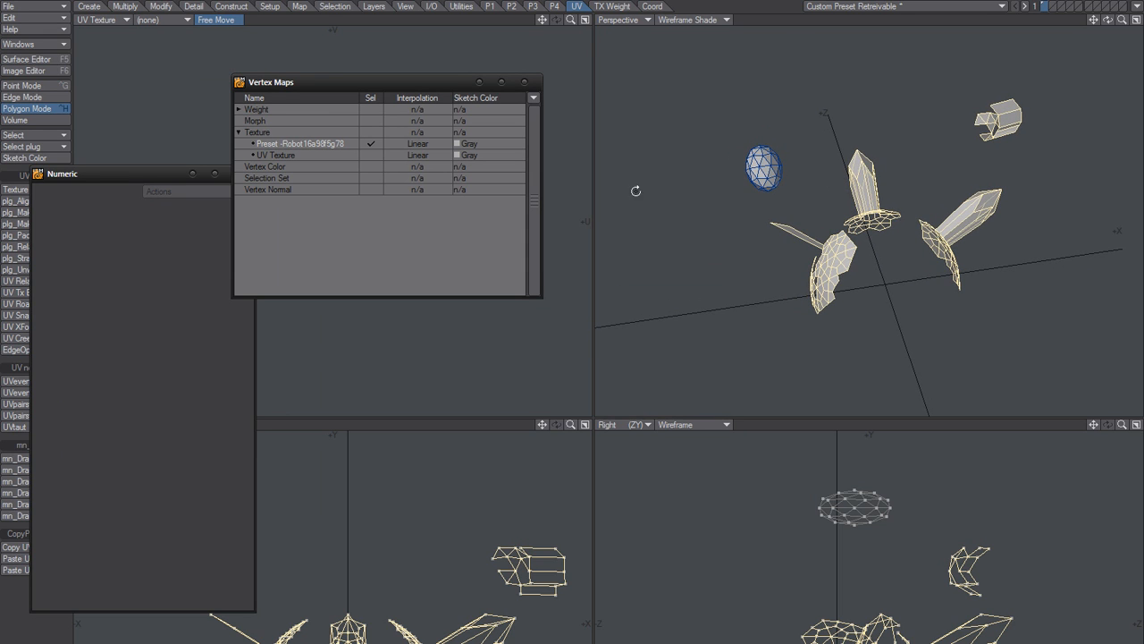
drag(443, 80, 557, 71)
scroll(787, 194, up, 3)
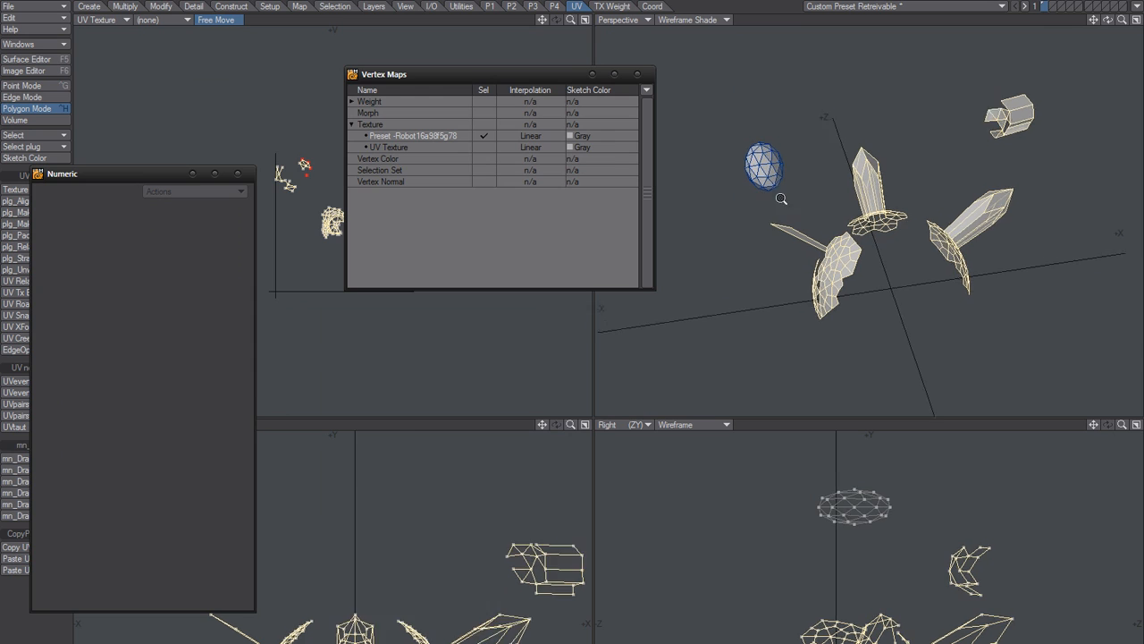
Step: Drop the selection and extrude a patch of polygons on the model's -X side shell outward into a column
alt+drag(814, 202, 779, 182)
key(slash)
key(t)
key(space)
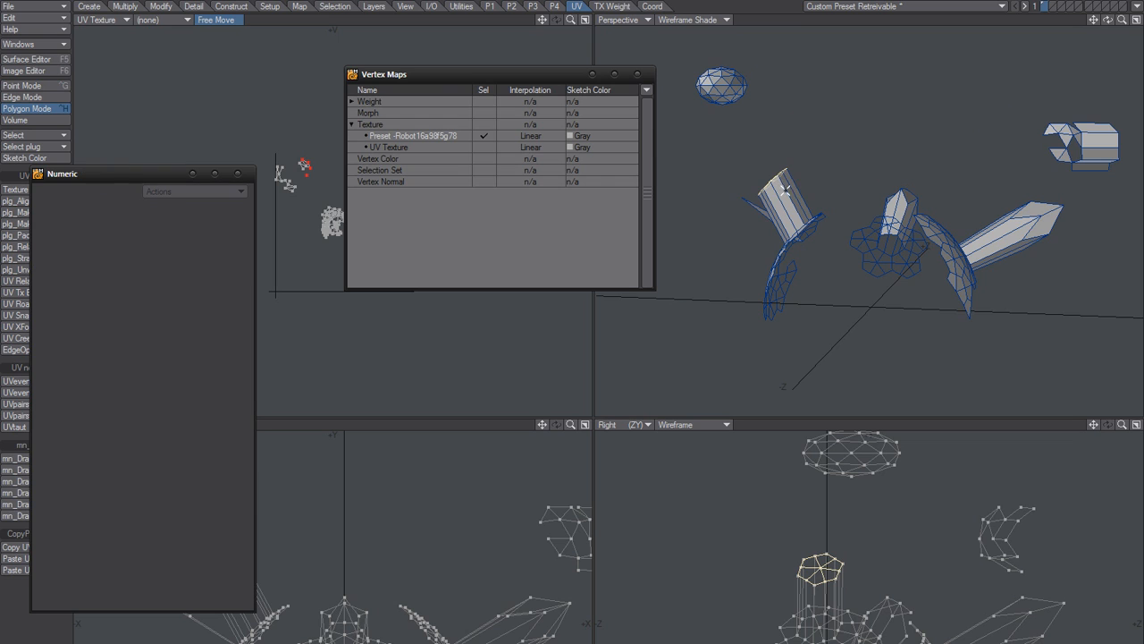
Step: Examine the extruded column's polygons in the UV view, lasso their crescent-shaped island to compare it with the model, and drop the selection
drag(465, 81, 534, 73)
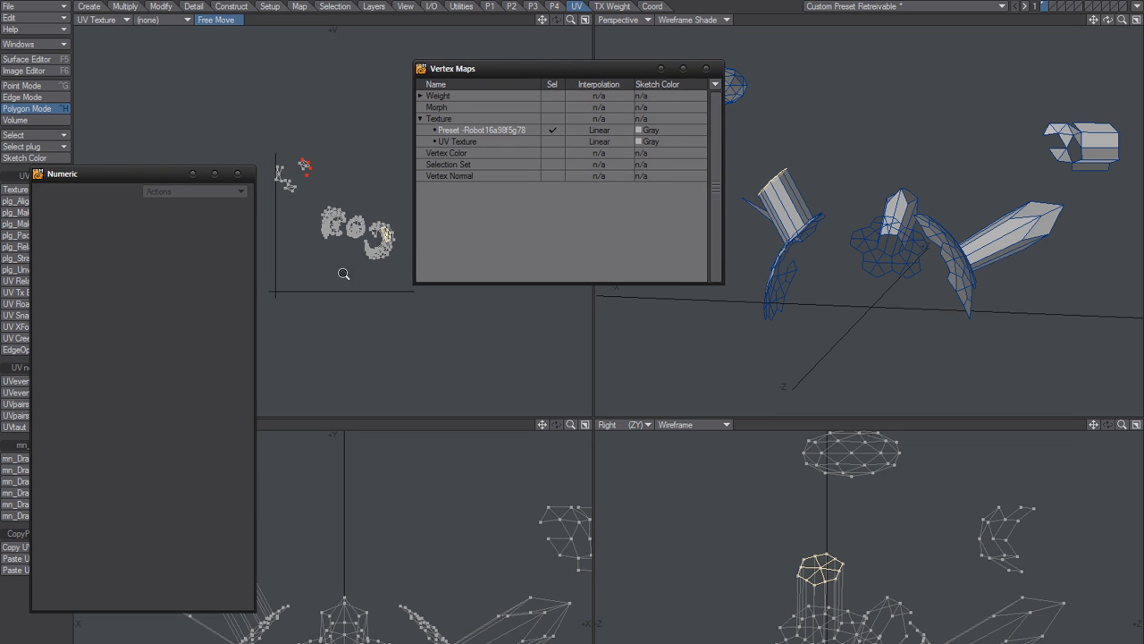
scroll(344, 274, up, 2)
alt+drag(406, 211, 372, 282)
scroll(363, 268, up, 2)
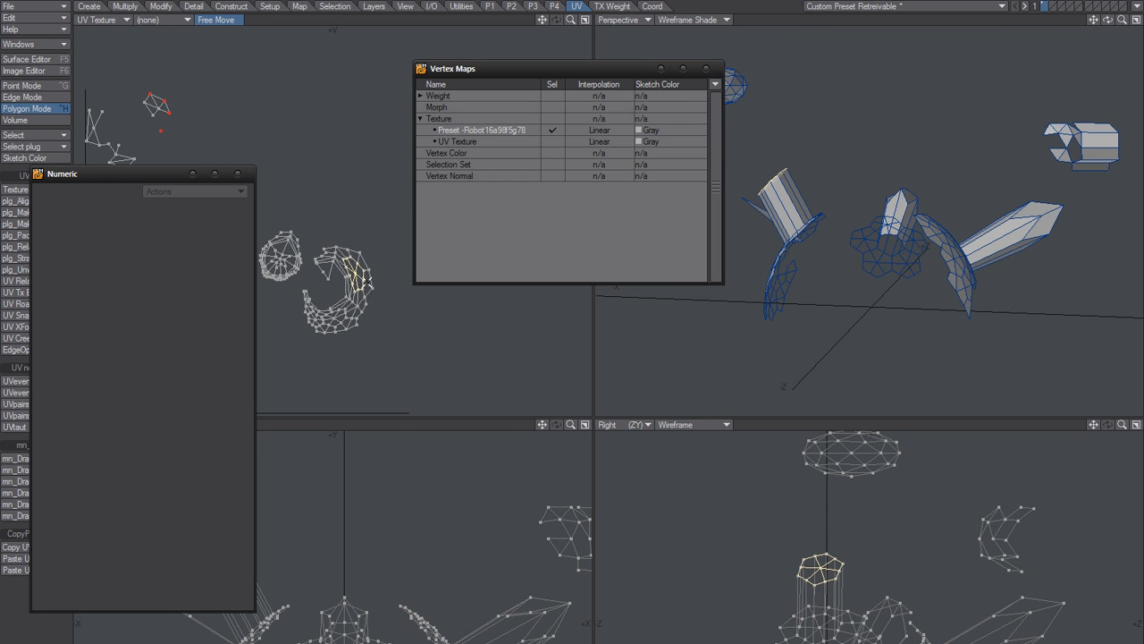
key(slash)
mouse_move(374, 207)
right_down()
mouse_move(350, 394)
mouse_move(354, 206)
right_up()
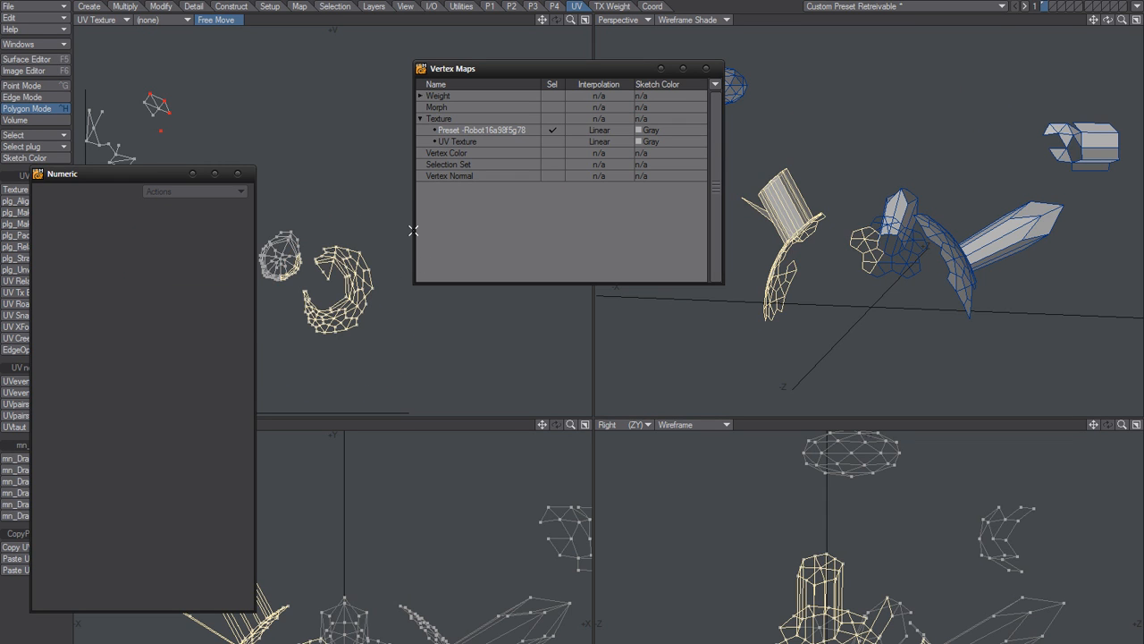
mouse_move(819, 171)
alt+mouse_down()
mouse_move(918, 146)
mouse_move(842, 207)
alt+mouse_up()
key(slash)
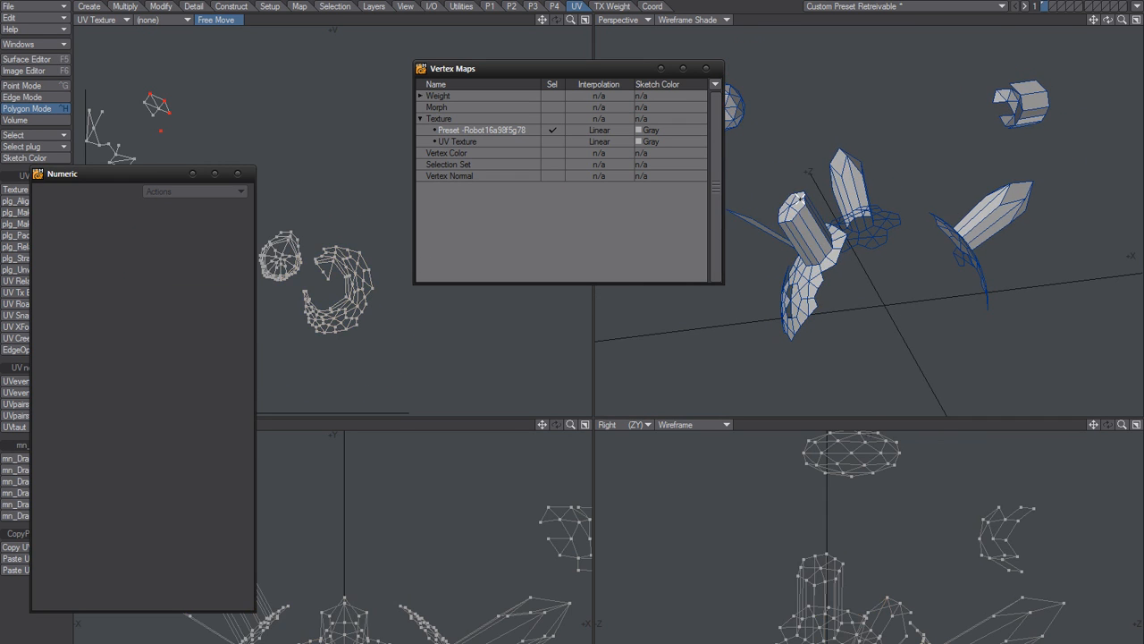
Step: Place the Numeric and Vertex Maps windows side by side, clear of the perspective model
drag(150, 174, 255, 94)
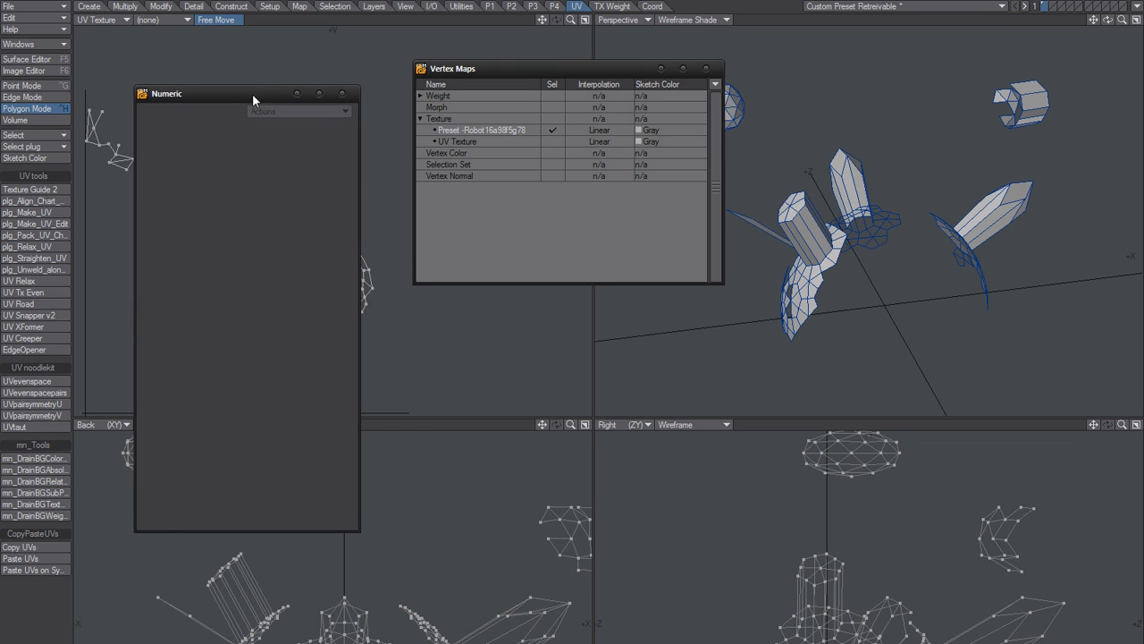
drag(501, 68, 462, 68)
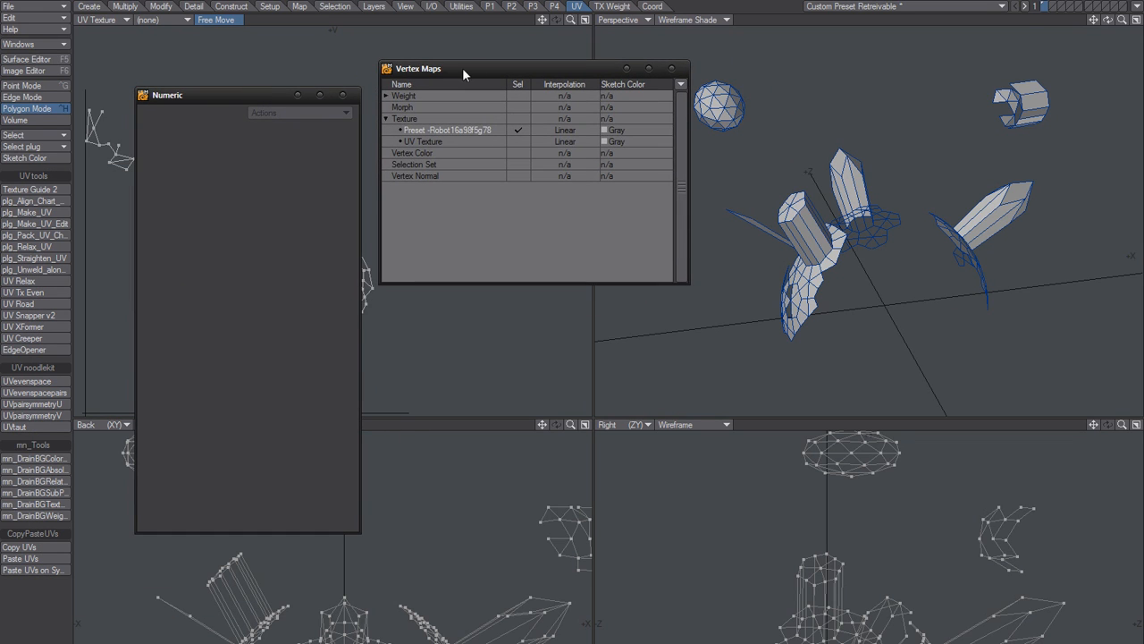
drag(249, 98, 250, 103)
drag(484, 64, 454, 96)
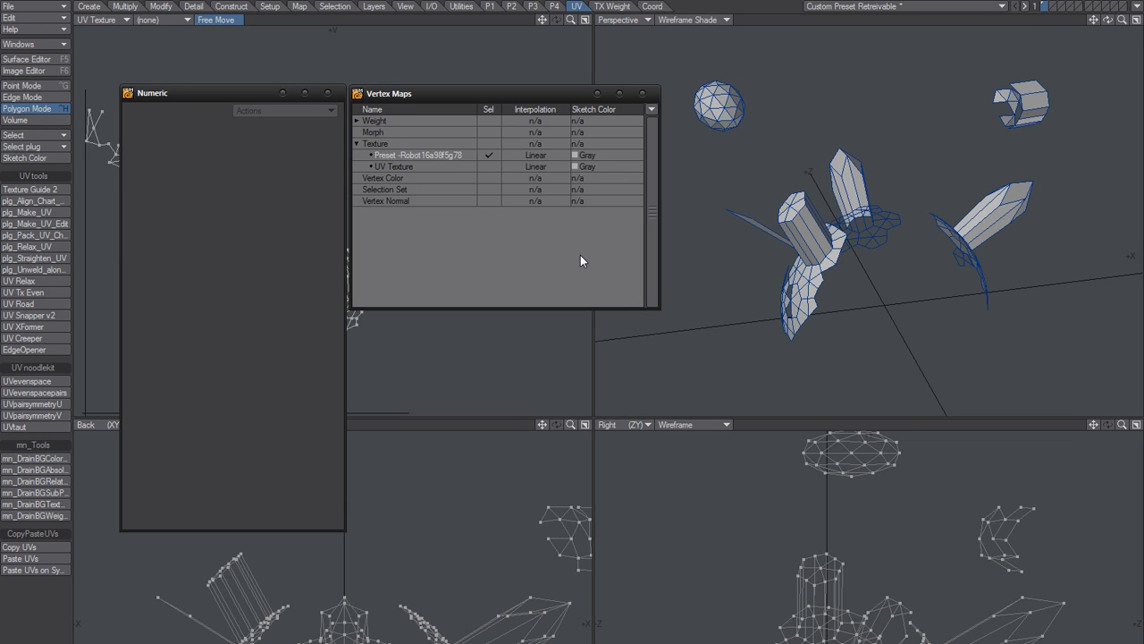
scroll(880, 229, up, 2)
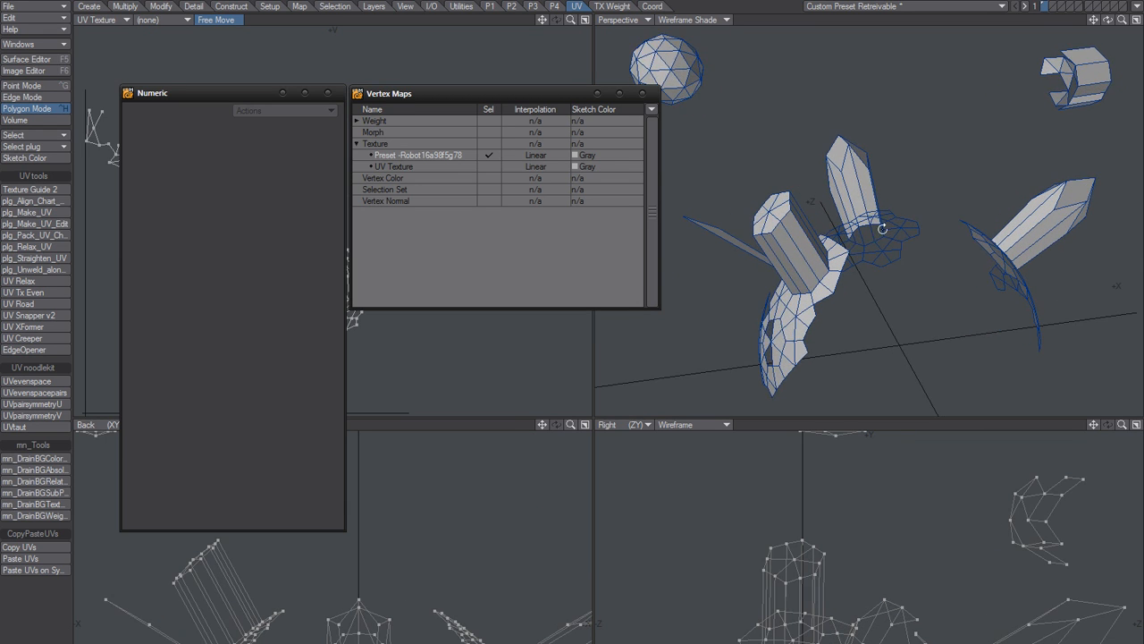
alt+drag(882, 230, 843, 245)
ctrl+alt+drag(843, 245, 902, 260)
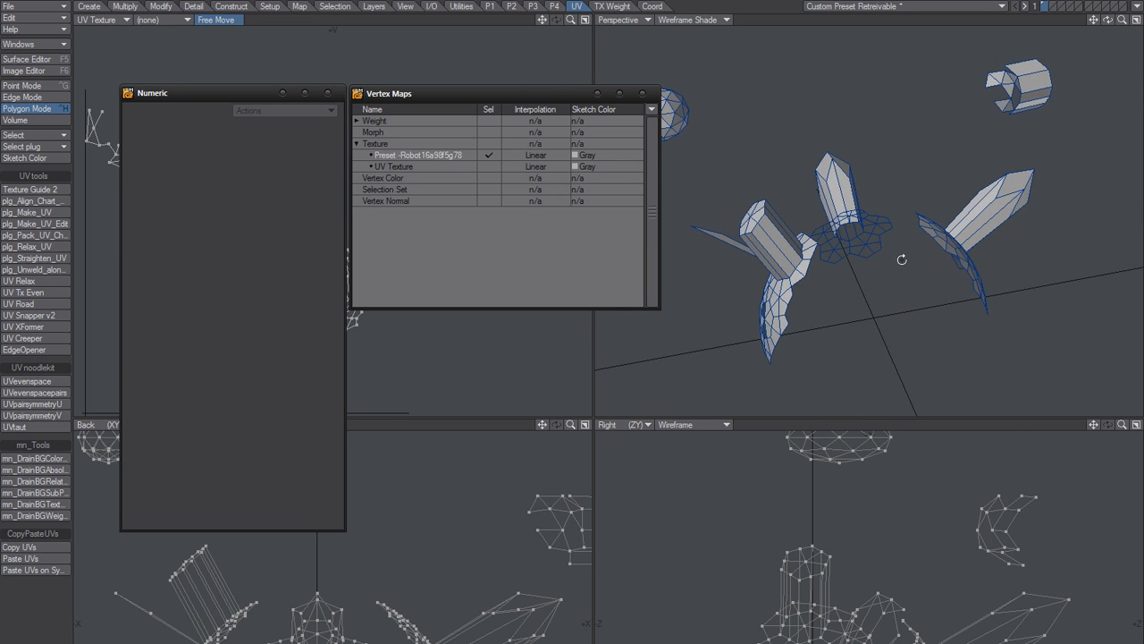
alt+drag(814, 203, 853, 237)
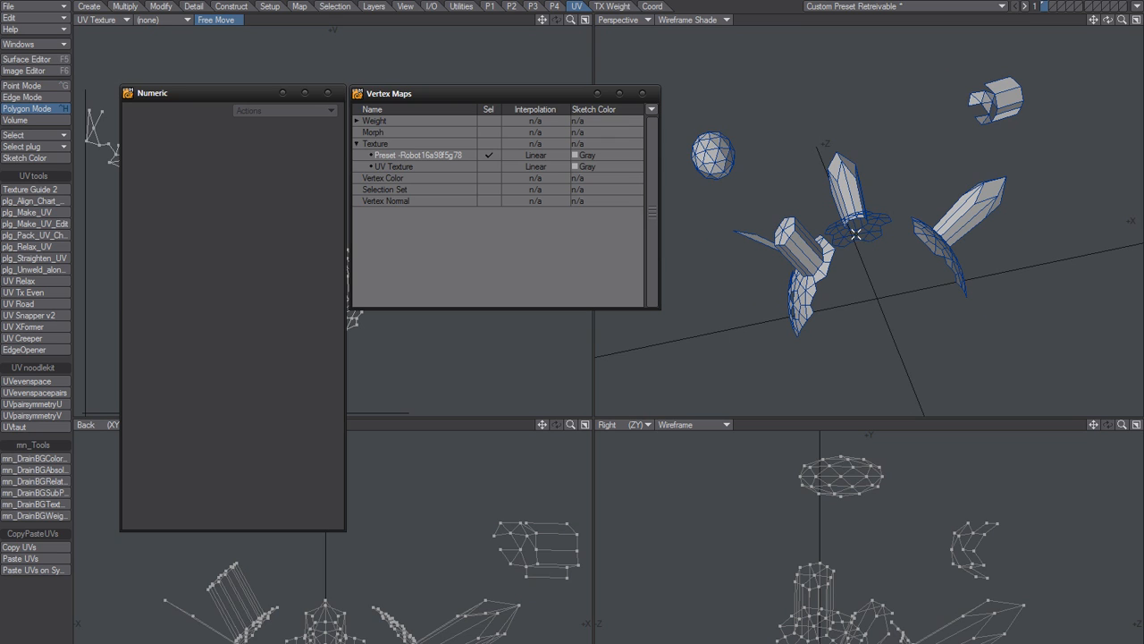
alt+drag(865, 217, 832, 253)
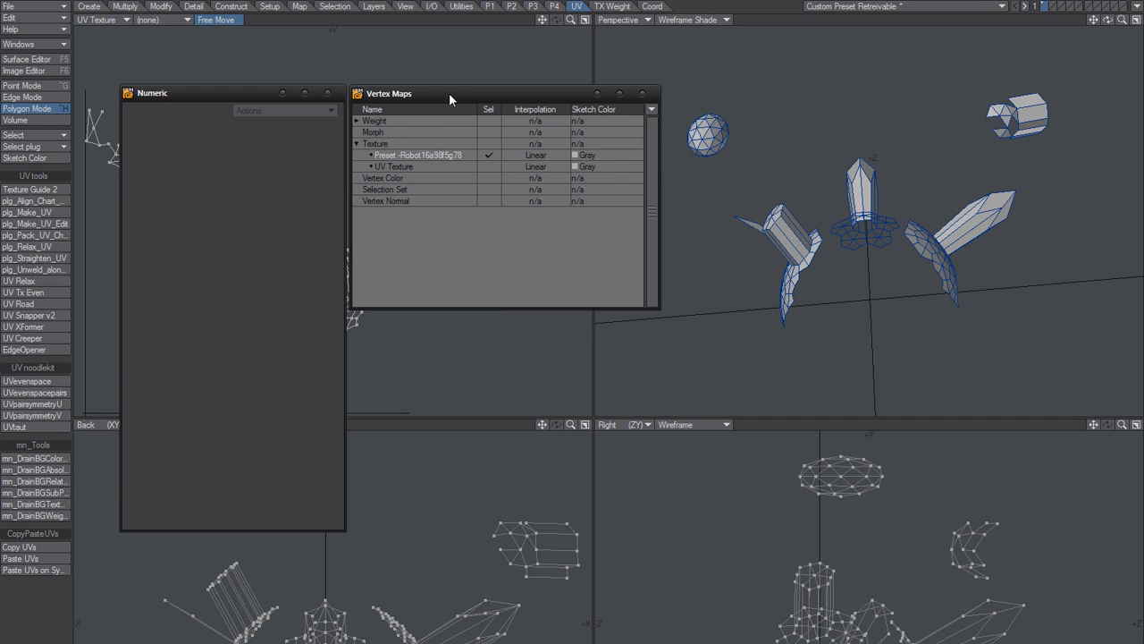
Step: Uncover the UV view, lasso the upper UV islands to check which geometry they belong to, and drop the selection
drag(450, 98, 526, 55)
drag(238, 95, 267, 522)
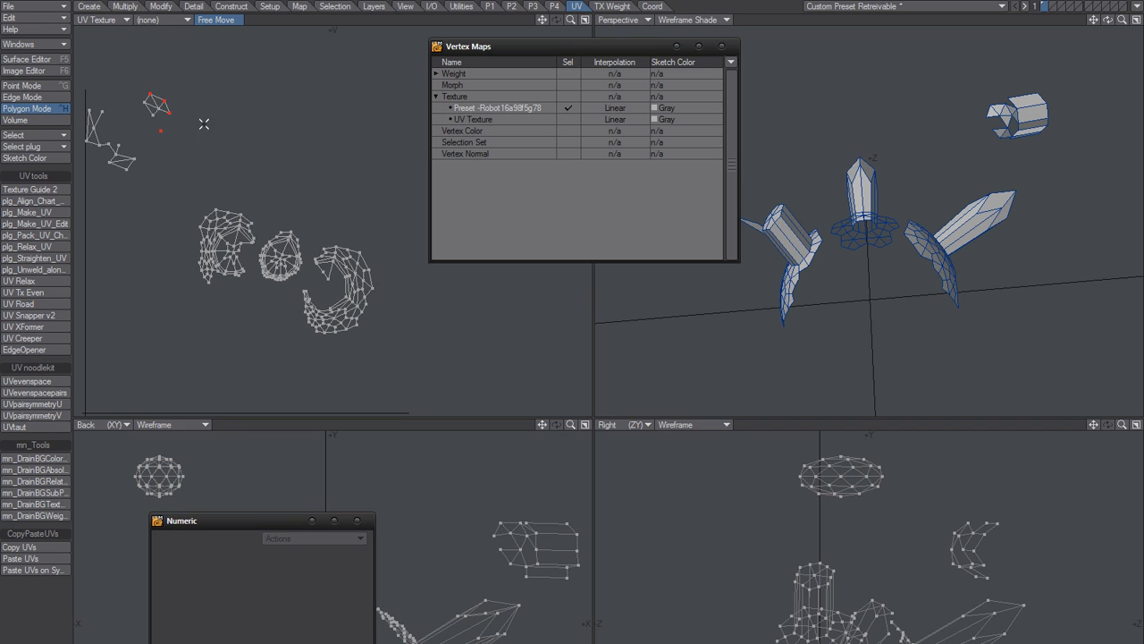
mouse_move(147, 55)
right_down()
mouse_move(73, 188)
mouse_move(335, 13)
mouse_move(304, 130)
right_up()
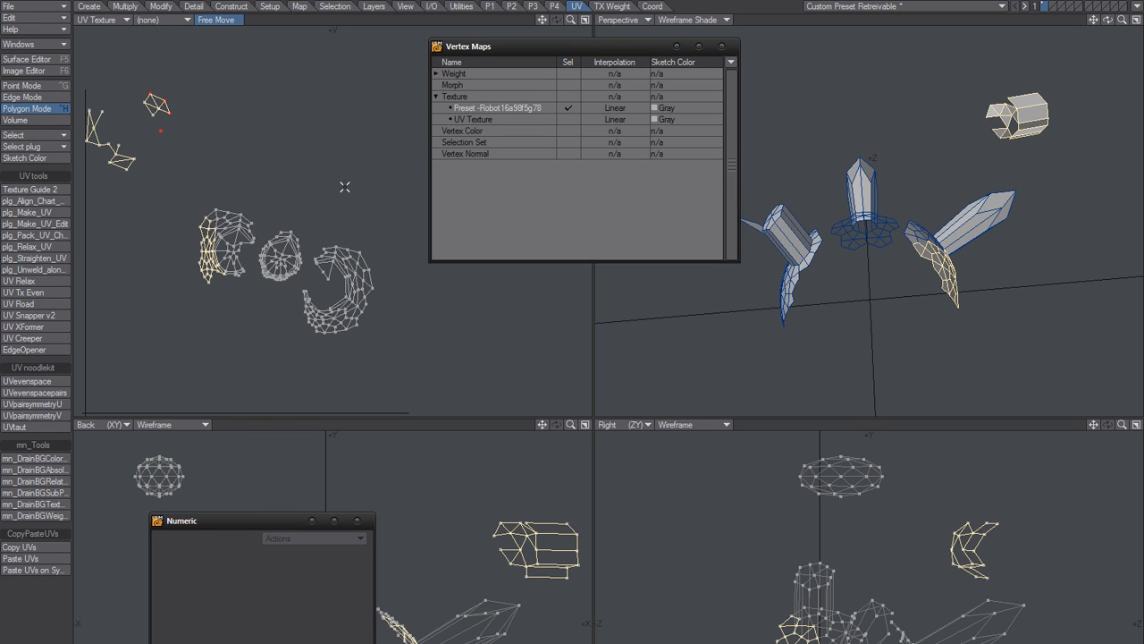
click(285, 167)
mouse_move(207, 85)
right_down()
mouse_move(200, 57)
mouse_move(100, 315)
mouse_move(463, 164)
mouse_move(451, 143)
right_up()
click(358, 185)
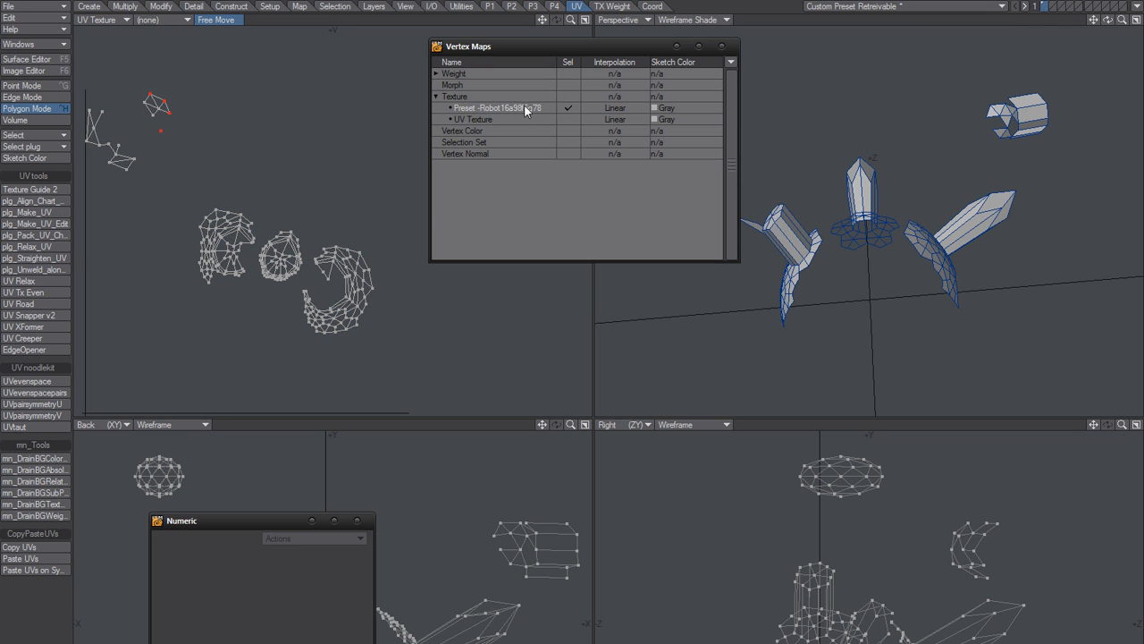
Step: Move the Numeric window back over the UV view and set the Vertex Maps window beside it, off the perspective model
drag(261, 519, 265, 77)
drag(534, 42, 452, 121)
drag(278, 80, 232, 77)
drag(439, 125, 433, 142)
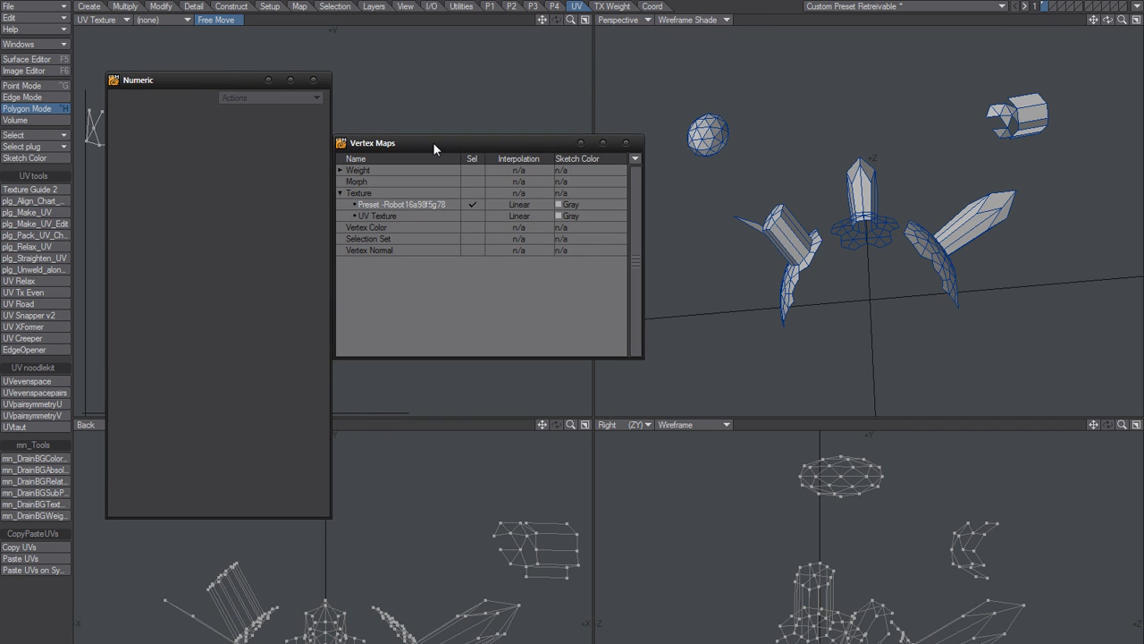
alt+drag(809, 261, 810, 195)
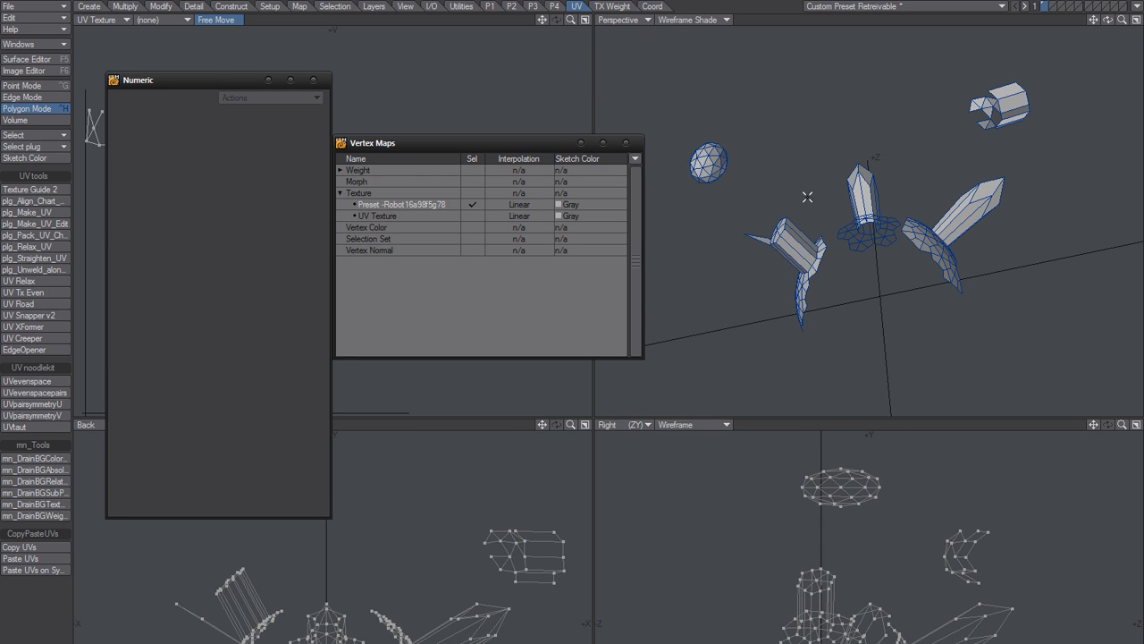